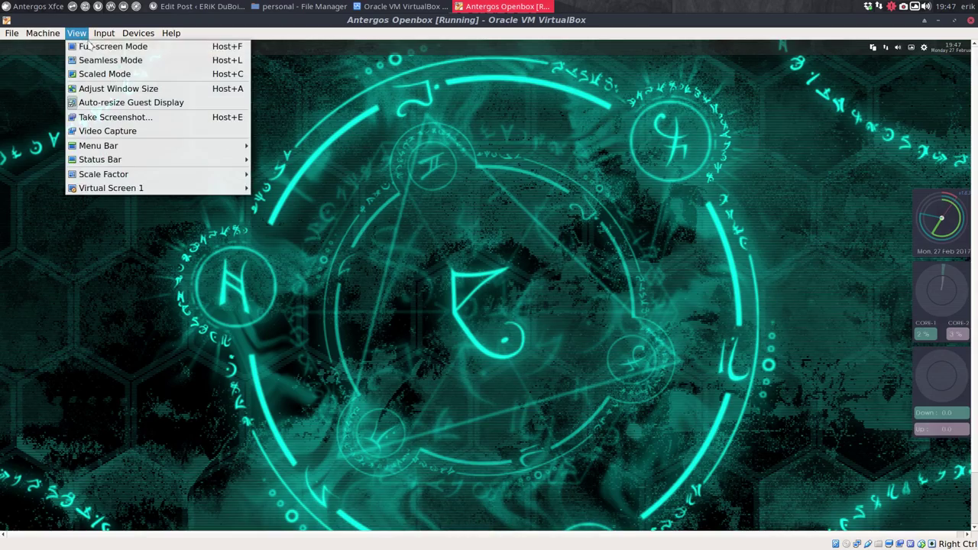
Switch the virtual machine display to full-screen mode and run Kill Nemo from the desktop.
left_click(90, 46)
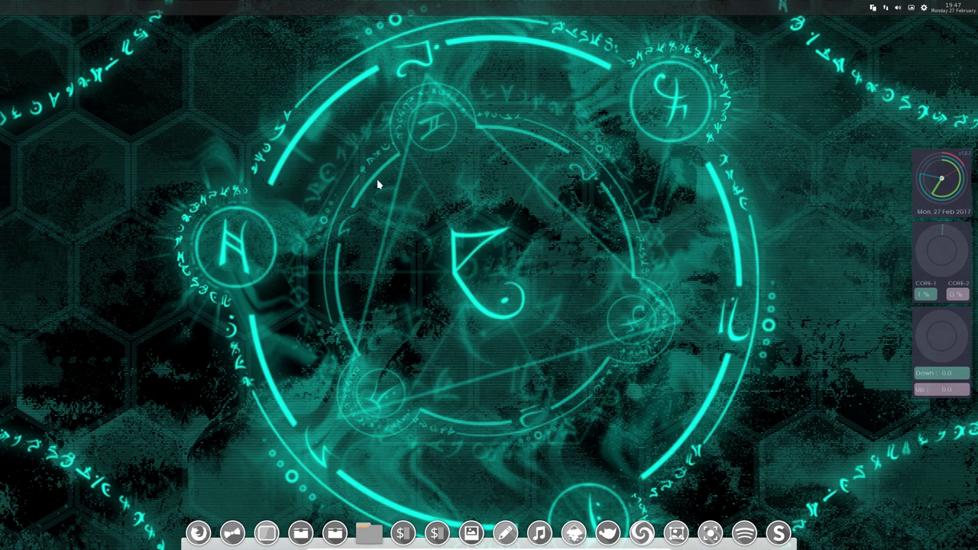
right_click(500, 193)
left_click(453, 202)
right_click(454, 202)
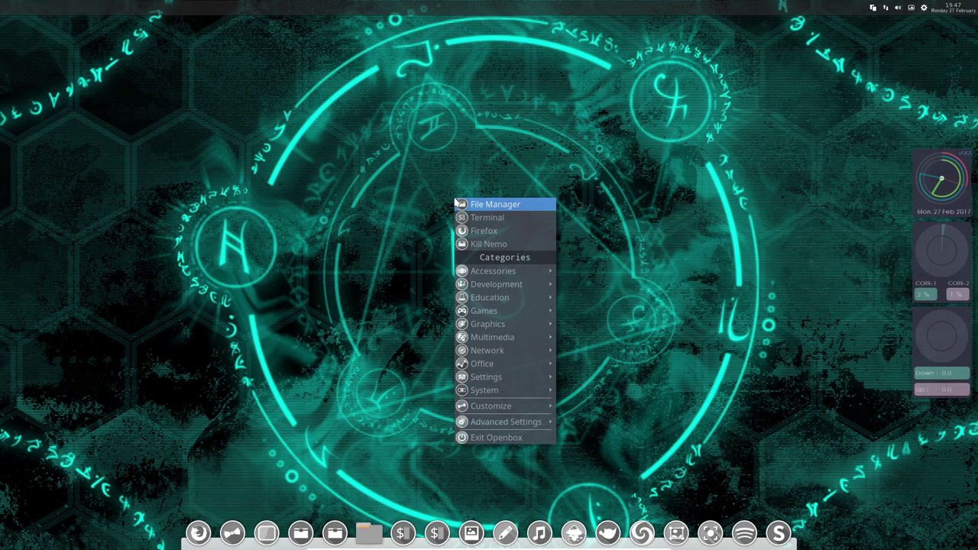
left_click(489, 243)
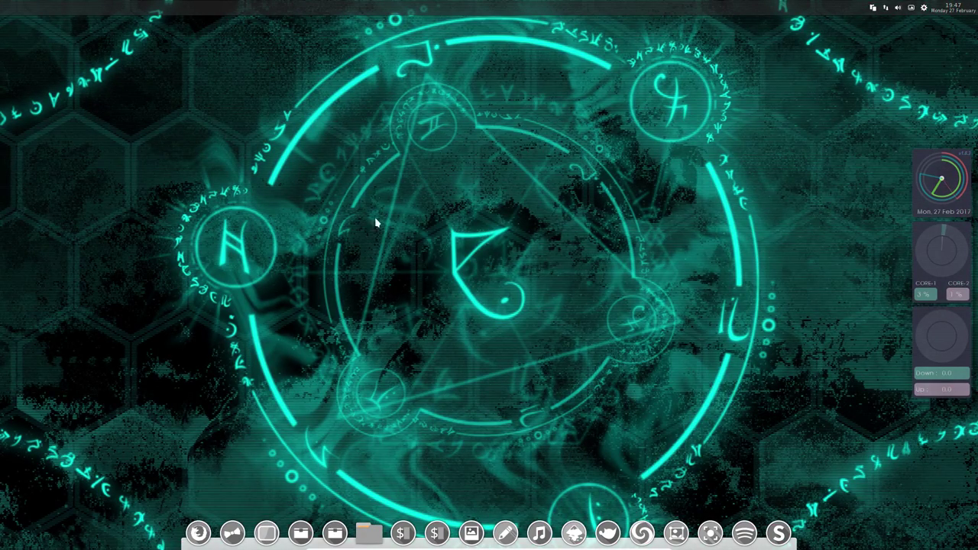
Open the Openbox keyboard shortcuts editor, obkey, from the desktop's customization options.
right_click(465, 145)
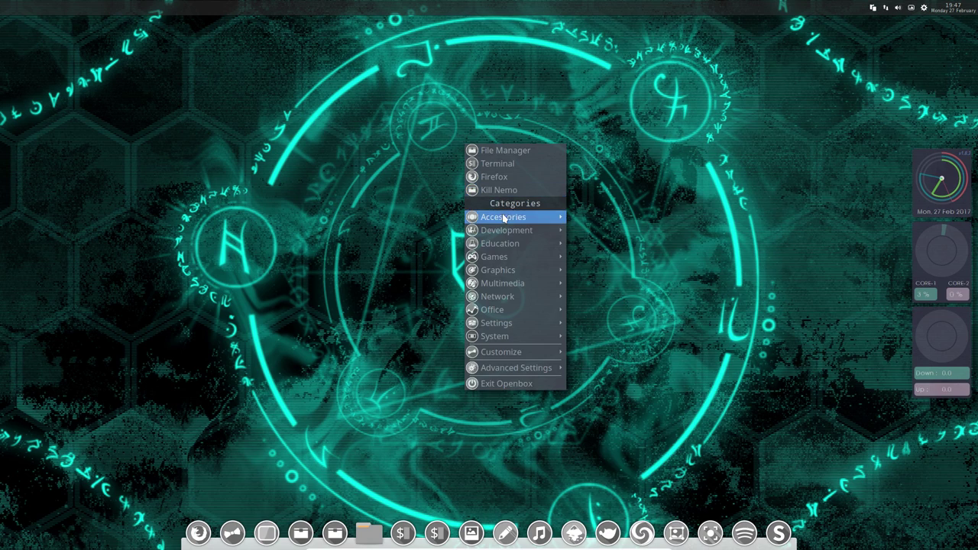
mouse_move(524, 354)
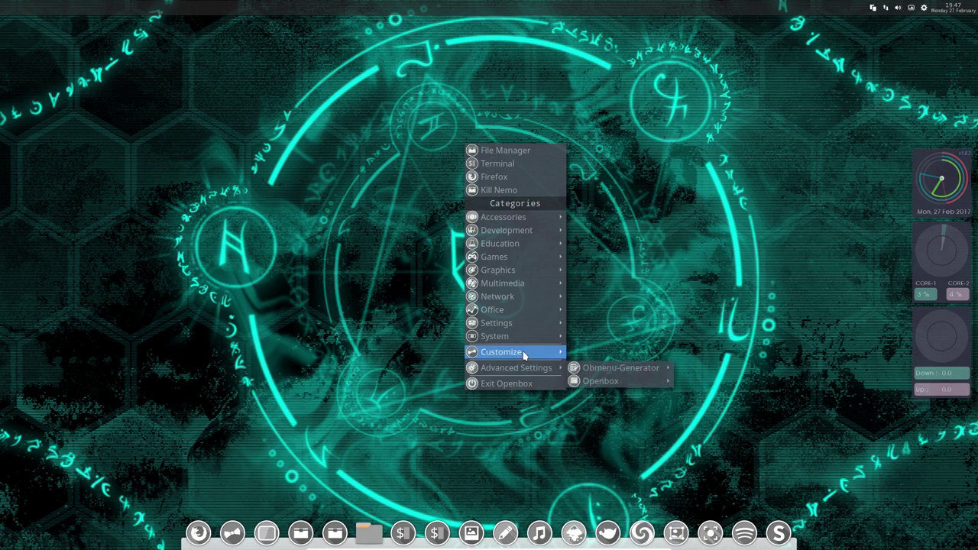
mouse_move(557, 354)
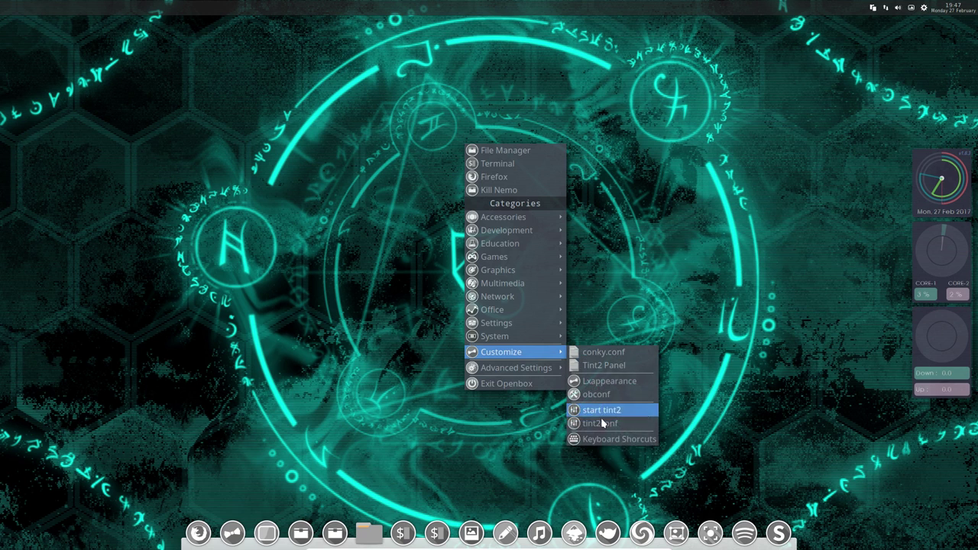
mouse_move(541, 372)
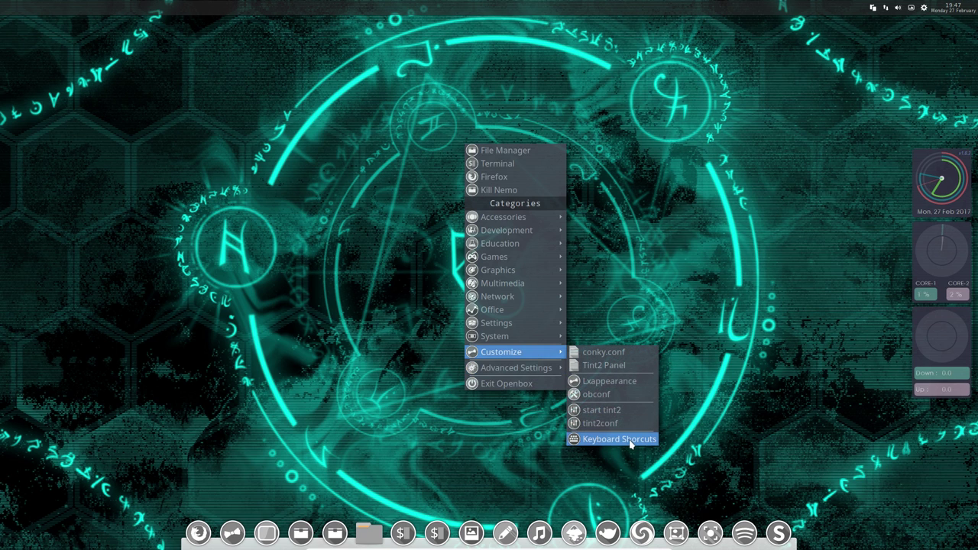
left_click(632, 442)
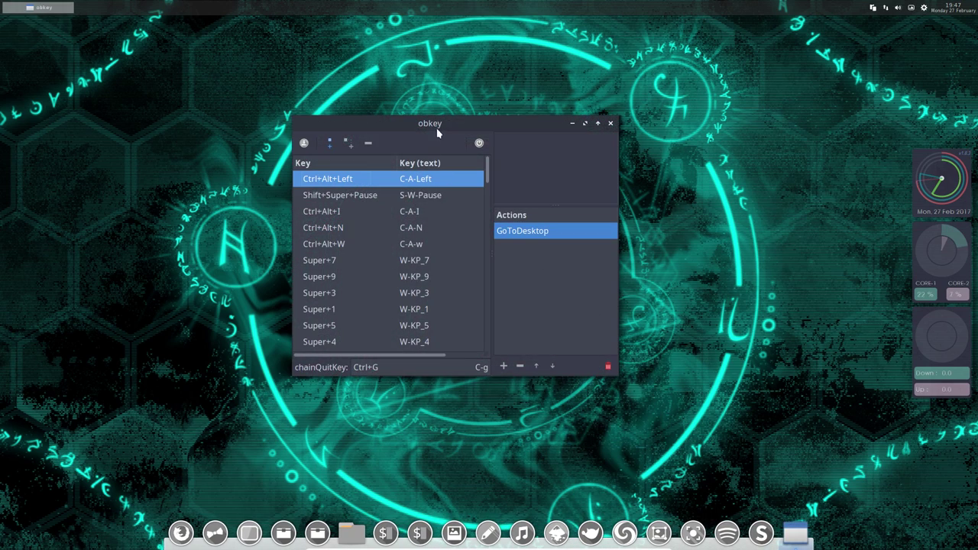
Move the obkey window aside, show the last entries of its key list, and give focus back to the desktop.
left_click_drag(438, 130, 509, 96)
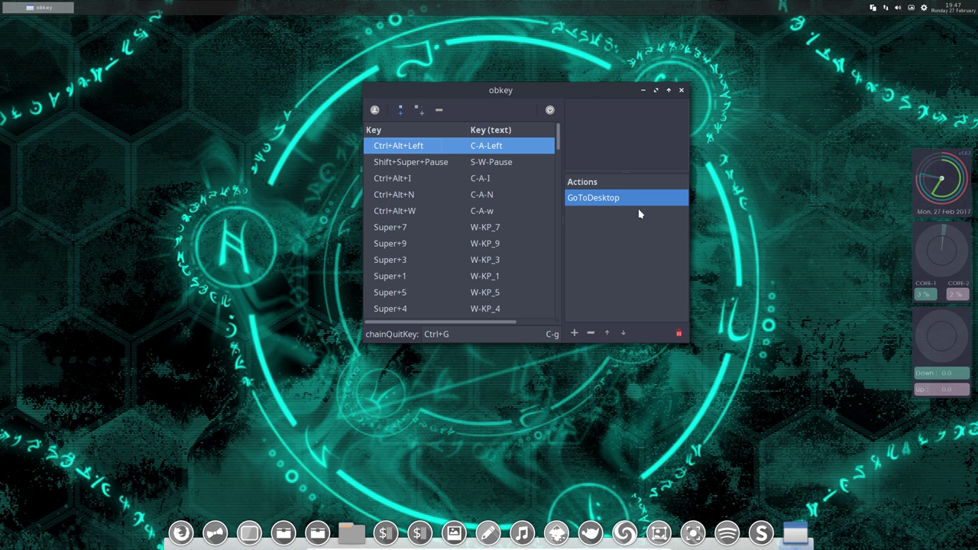
left_click_drag(558, 138, 818, 56)
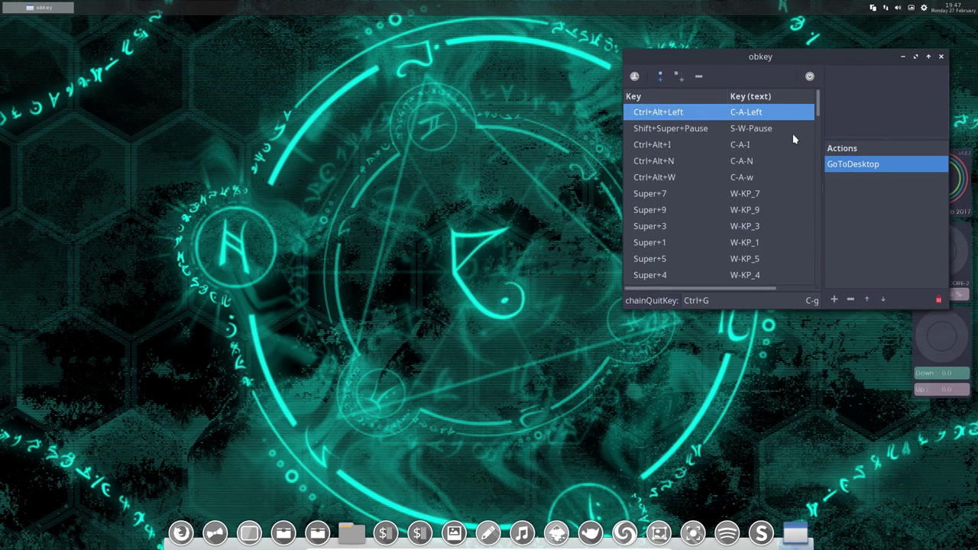
left_click_drag(817, 97, 806, 276)
left_click(362, 211)
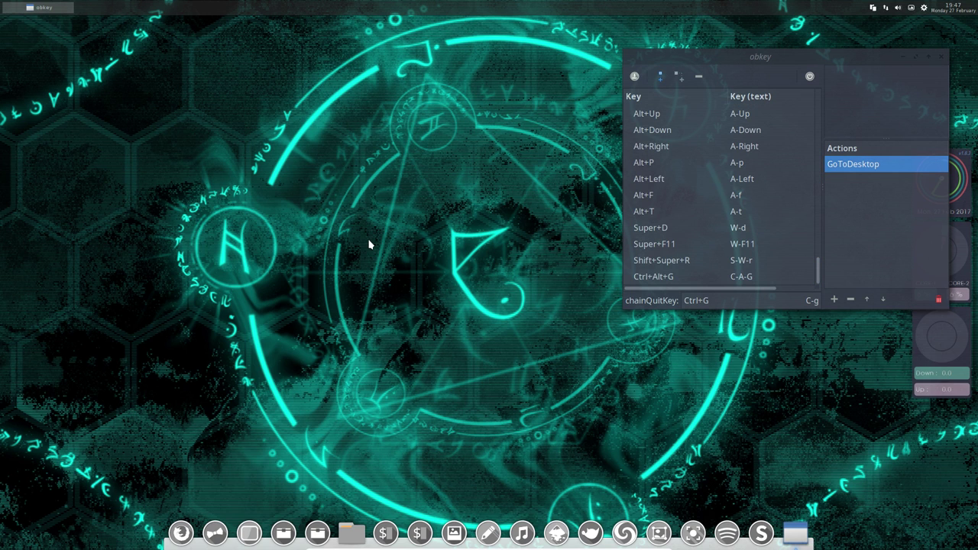
Test the keyboard shortcuts that launch a terminal and Firefox, closing each program again.
key("ctrl+alt+t")
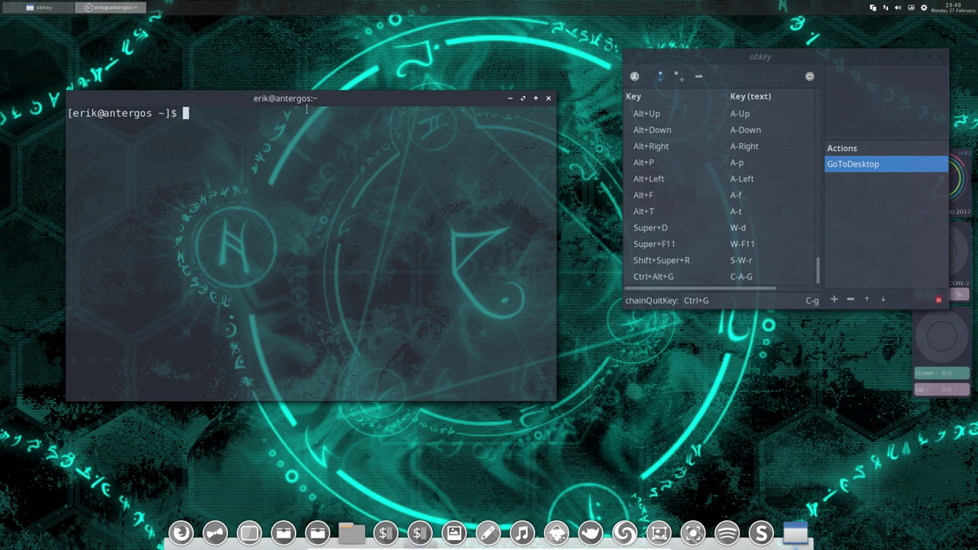
left_click(548, 100)
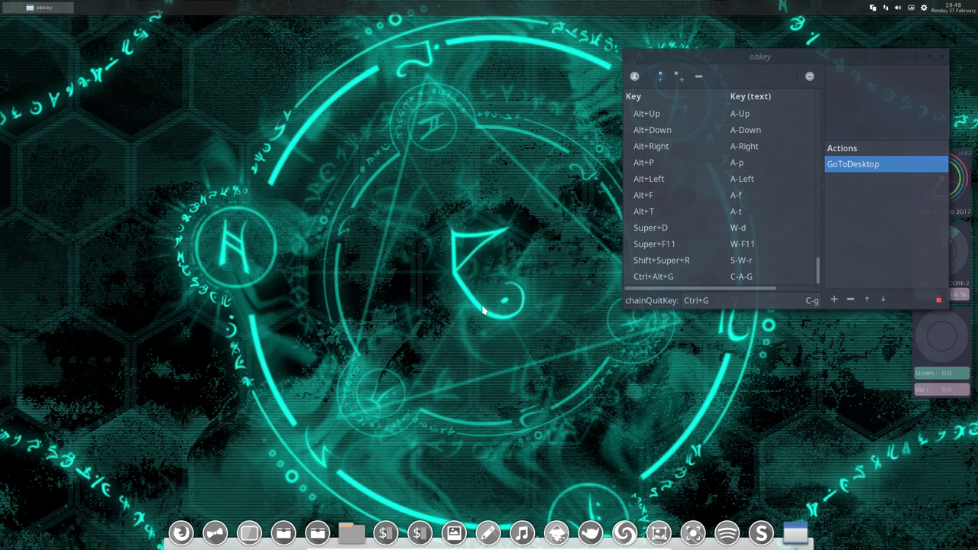
key("alt+f")
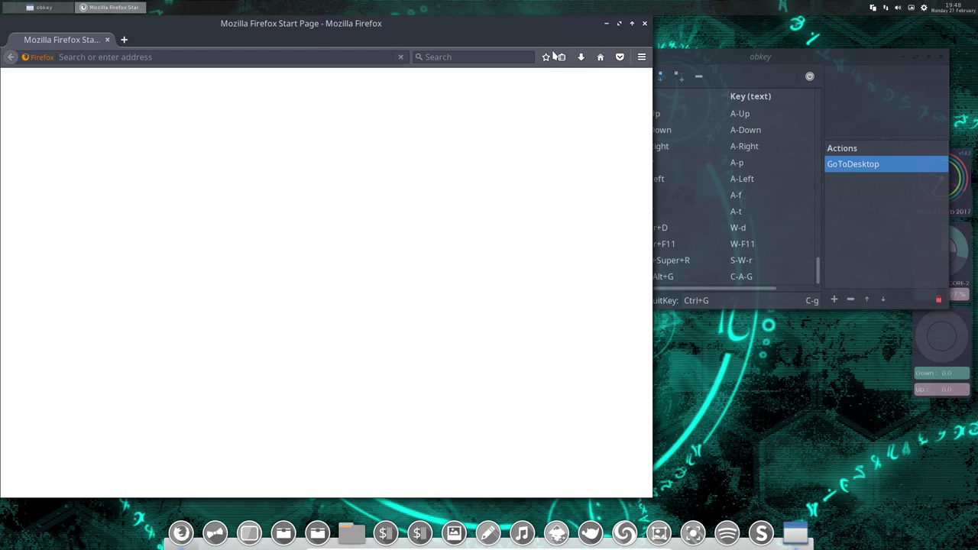
key("alt+F4")
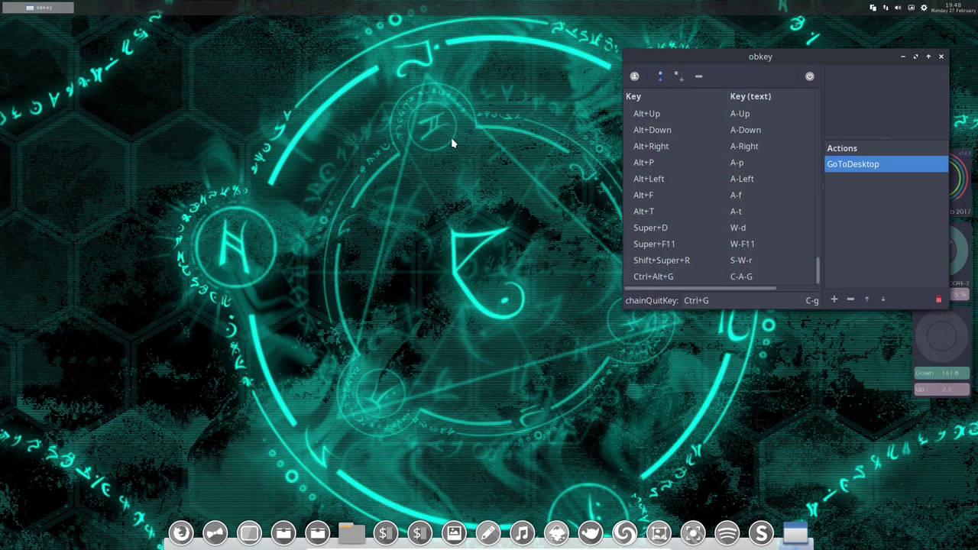
Test the keyboard shortcuts that launch GIMP and Inkscape, closing each program again.
key("ctrl+alt+g")
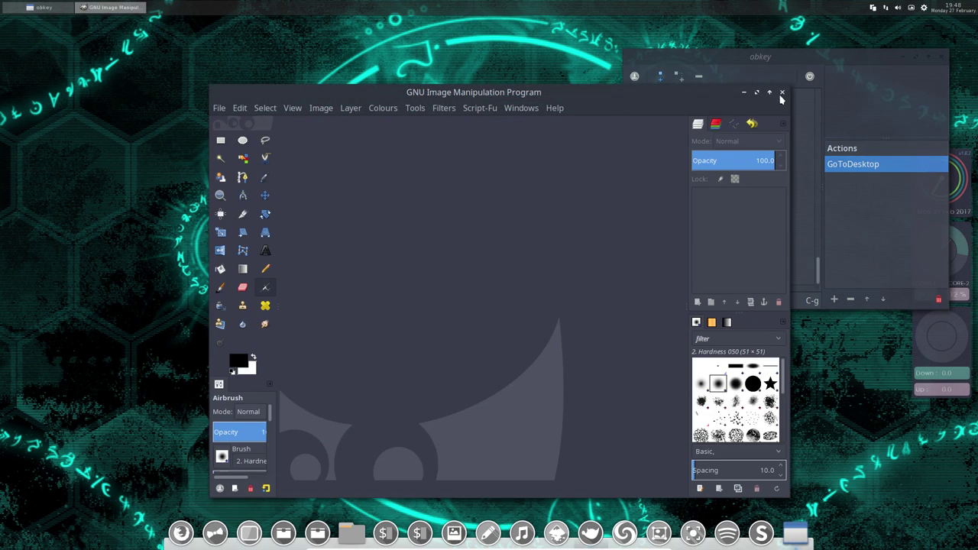
left_click(782, 92)
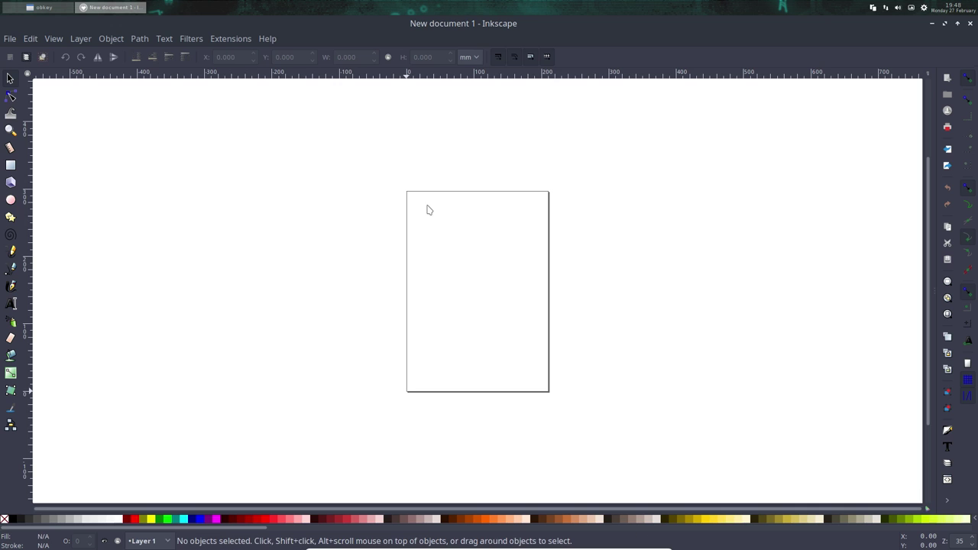
left_click(971, 24)
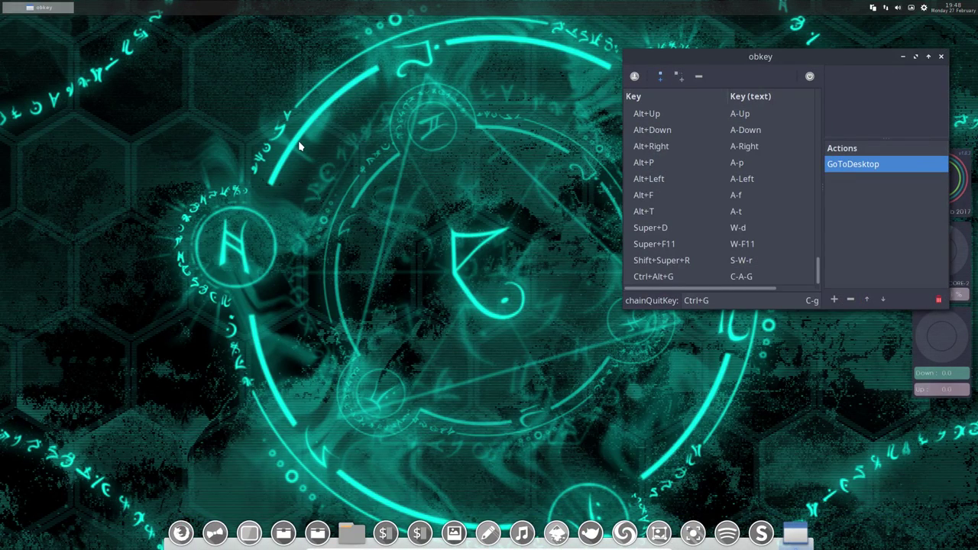
Open the home folder in the file manager and move its window so obkey's shortcut list can be seen alongside.
left_click(300, 145)
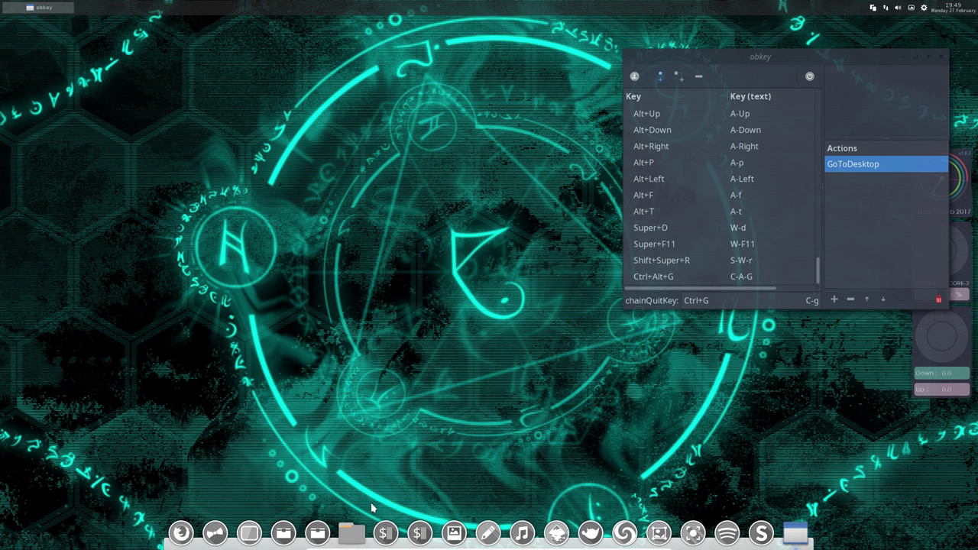
left_click(351, 533)
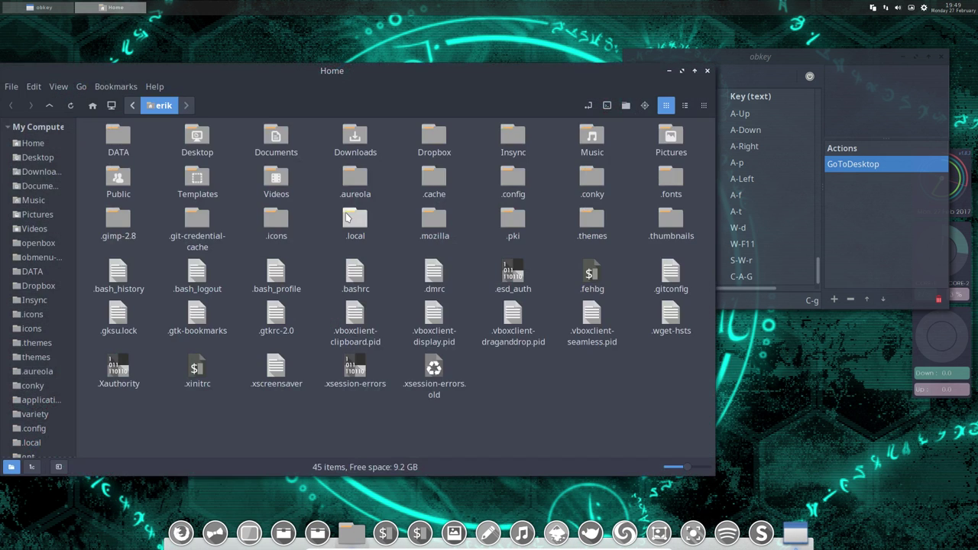
left_click_drag(428, 78, 459, 112)
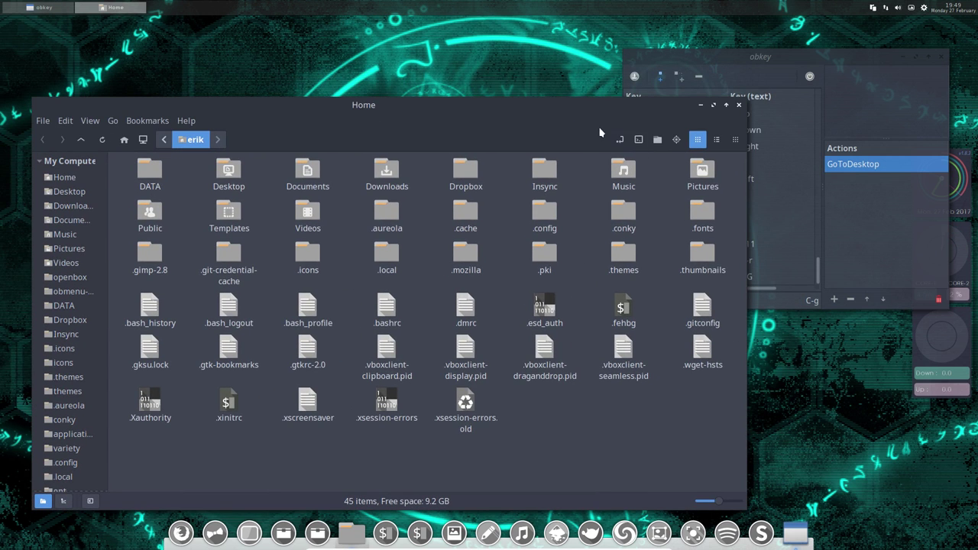
left_click_drag(599, 127, 532, 161)
left_click(871, 54)
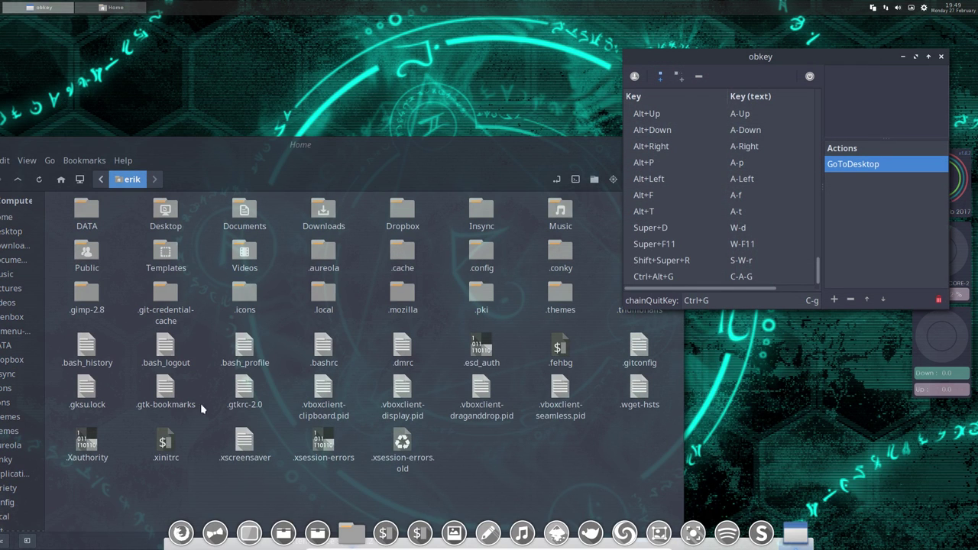
left_click(458, 152)
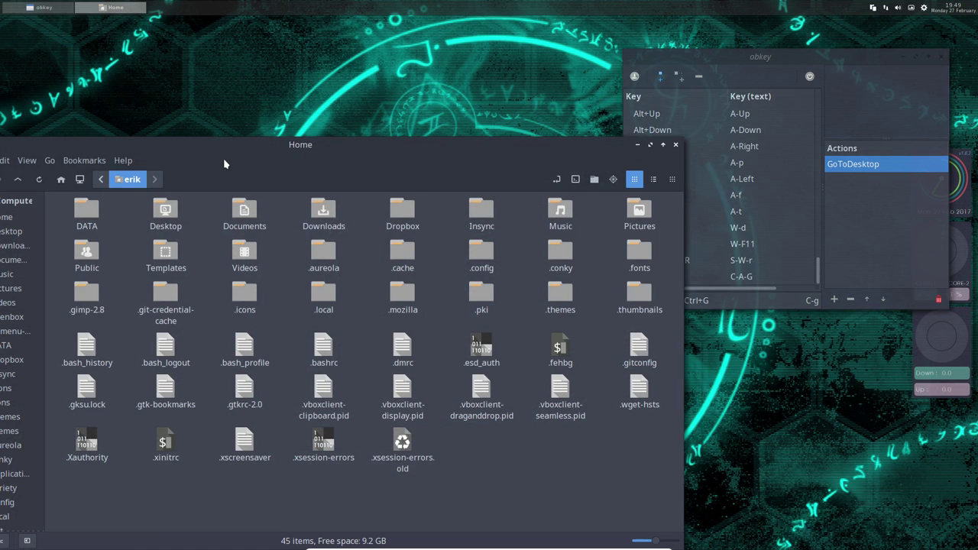
left_click(84, 162)
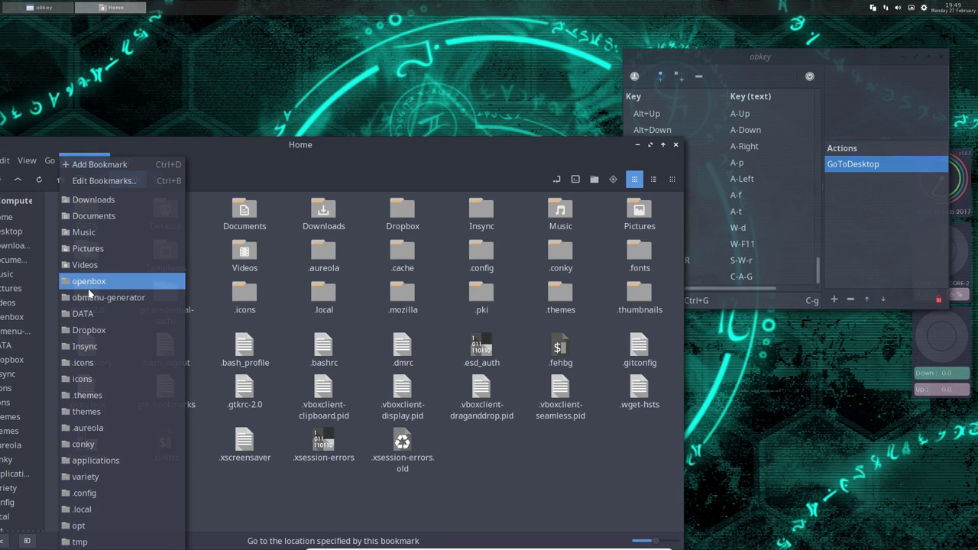
mouse_move(45, 165)
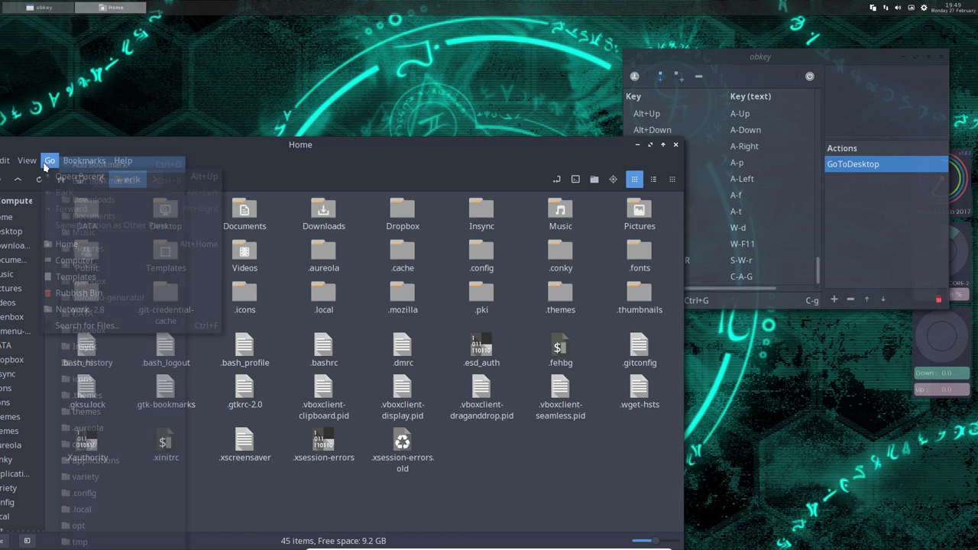
mouse_move(123, 160)
left_click(293, 146)
Reposition the home folder window, narrow it to fit beside the obkey window, and close it.
left_click_drag(293, 147, 365, 90)
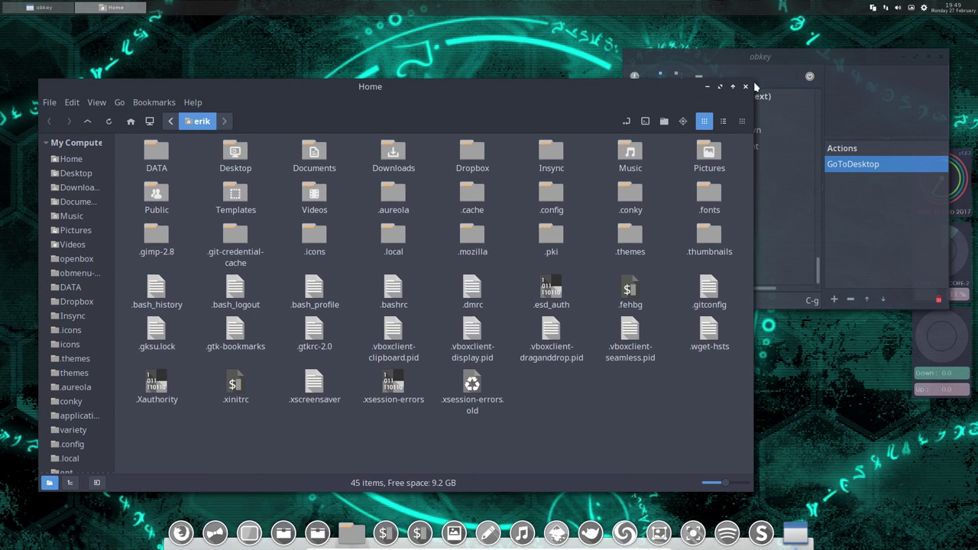
left_click_drag(754, 86, 523, 114)
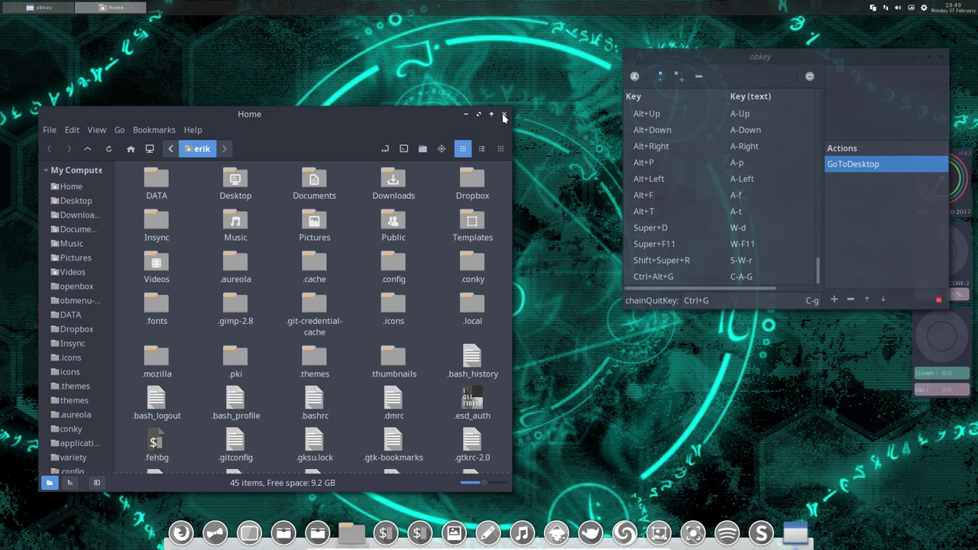
left_click(503, 115)
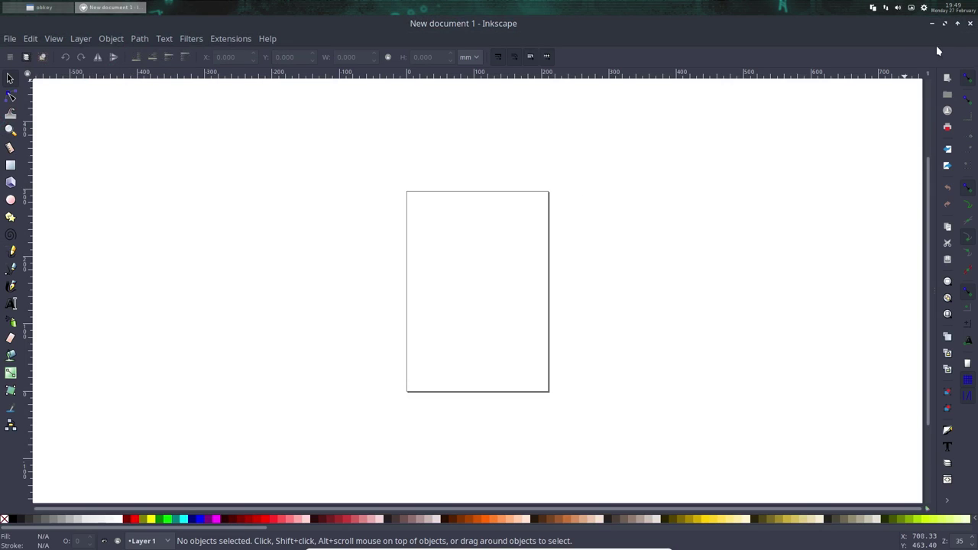
Check the keyboard shortcuts for Inkscape and the terminal, closing both programs.
left_click(971, 23)
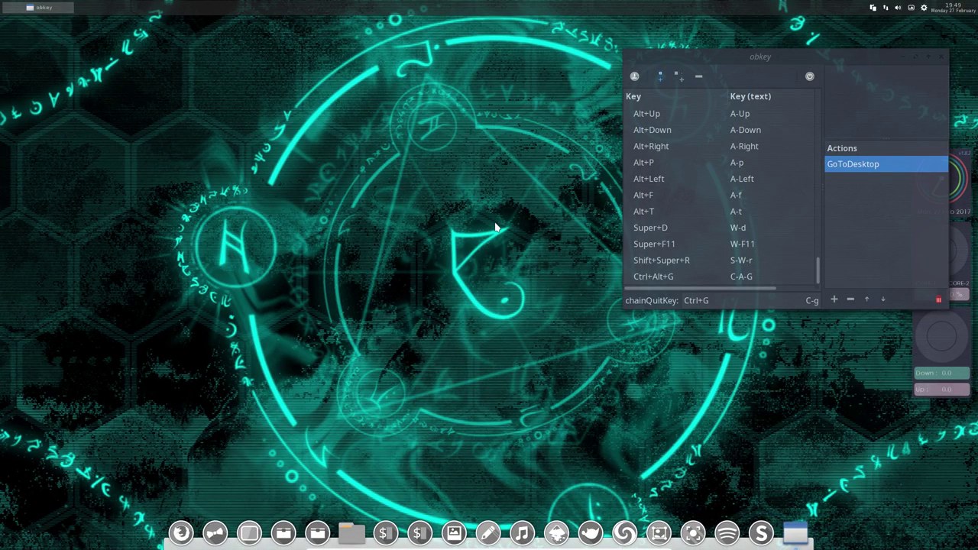
key("alt+t")
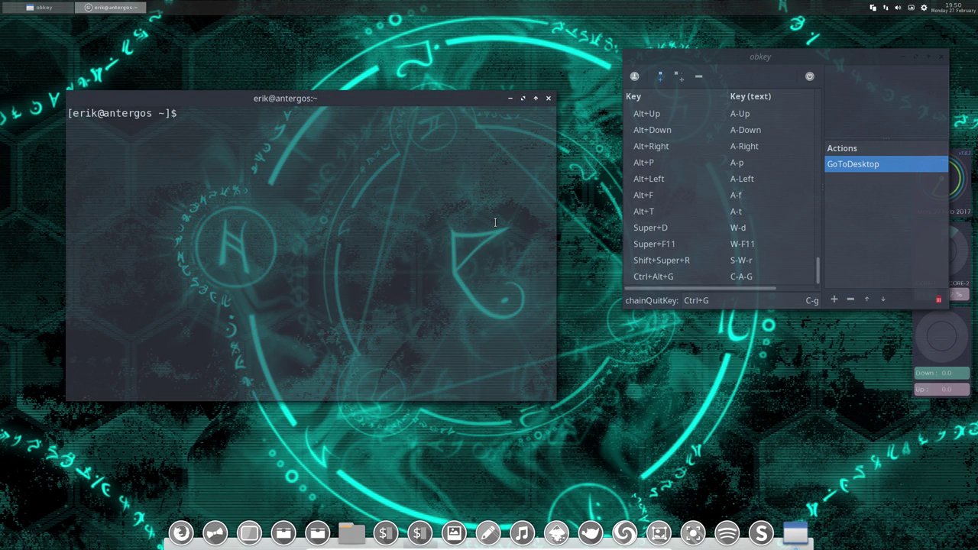
left_click(548, 98)
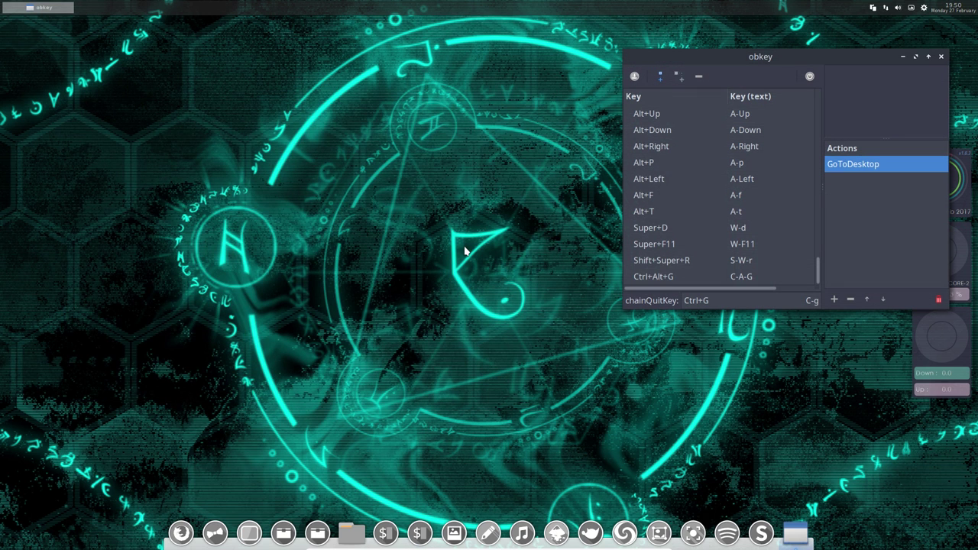
Try the keyboard shortcuts that launch Sublime Text and the file manager, closing both windows.
key("super+e")
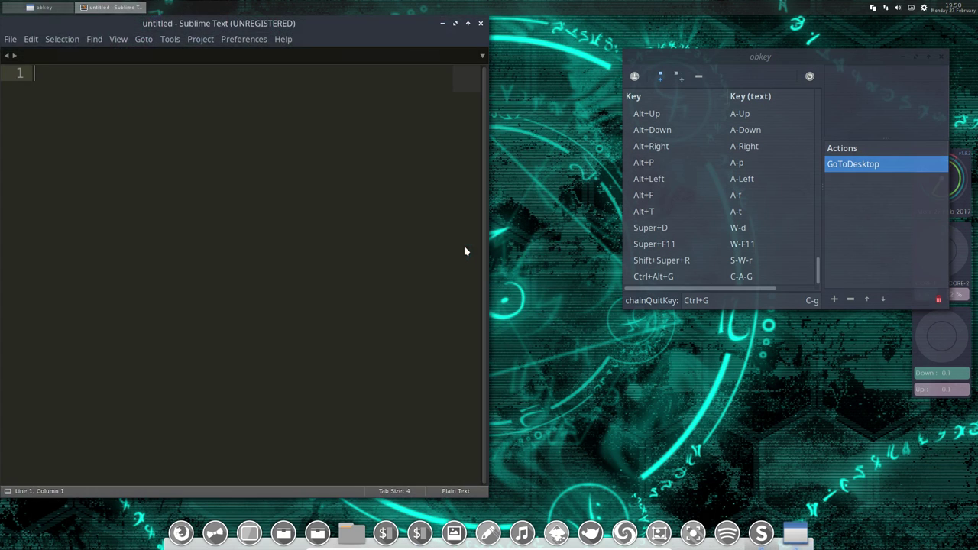
left_click(481, 25)
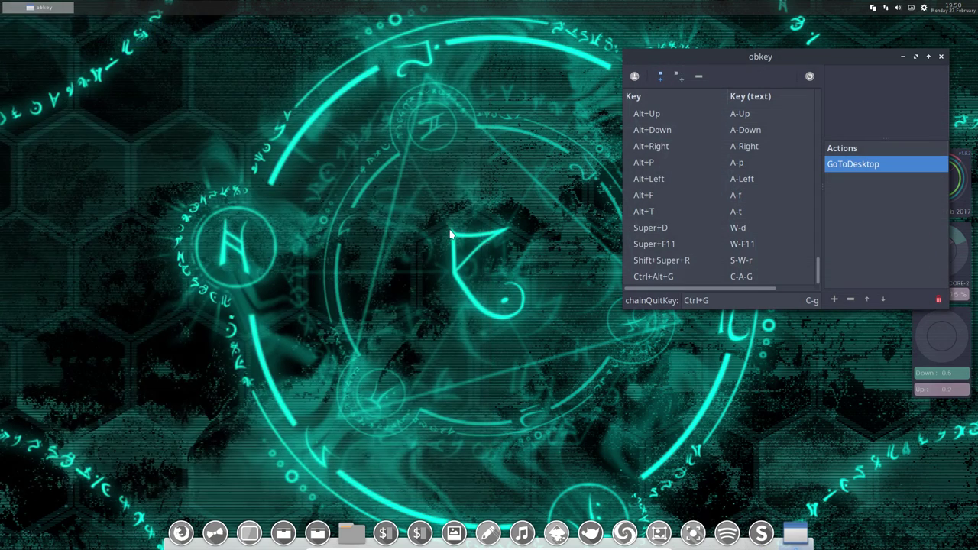
key("alt+f")
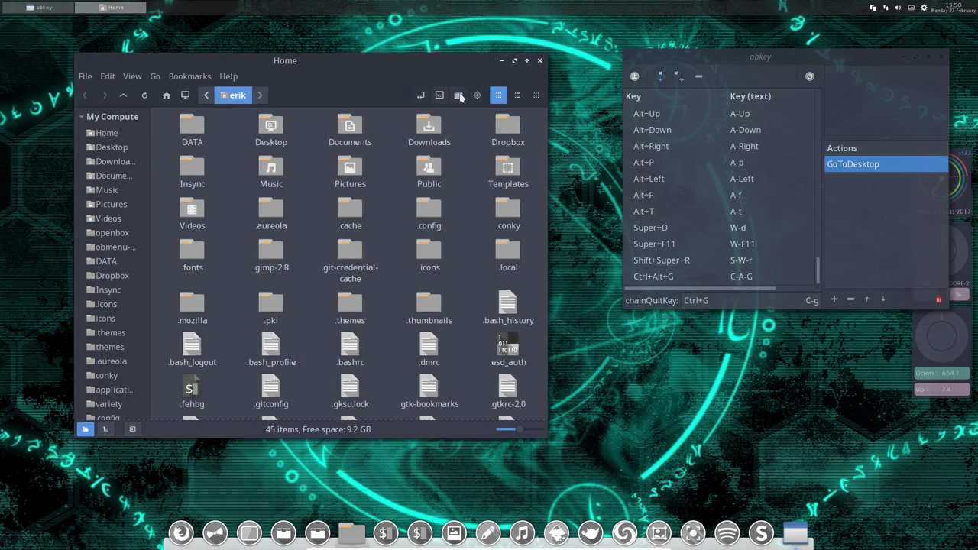
left_click(540, 62)
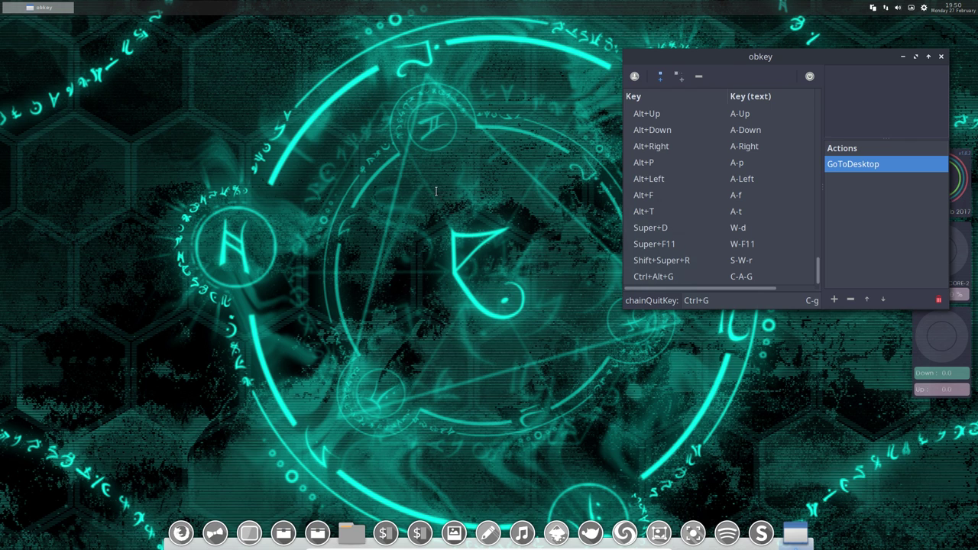
Launch and close a terminal, then open the home folder in a file manager window placed beside the obkey window.
key("ctrl+alt+t")
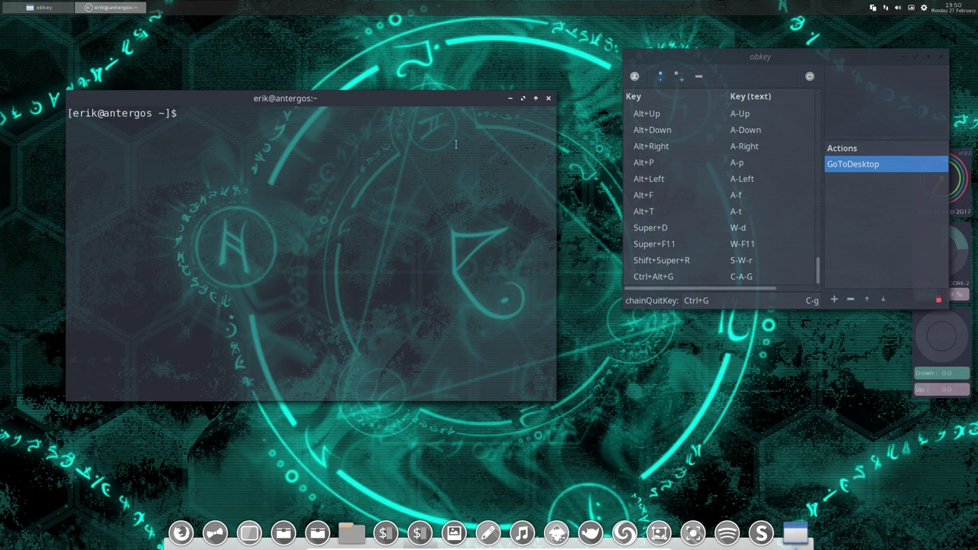
left_click(548, 99)
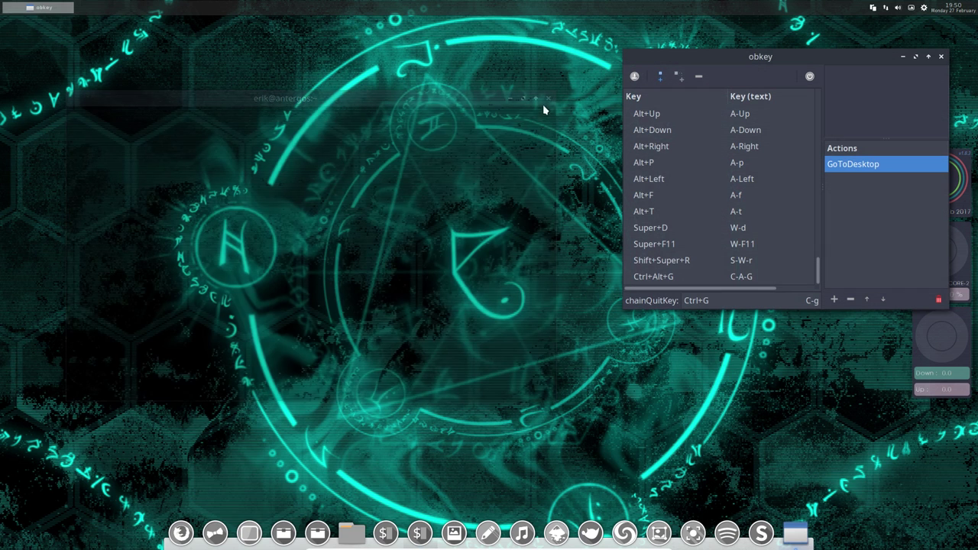
left_click(354, 530)
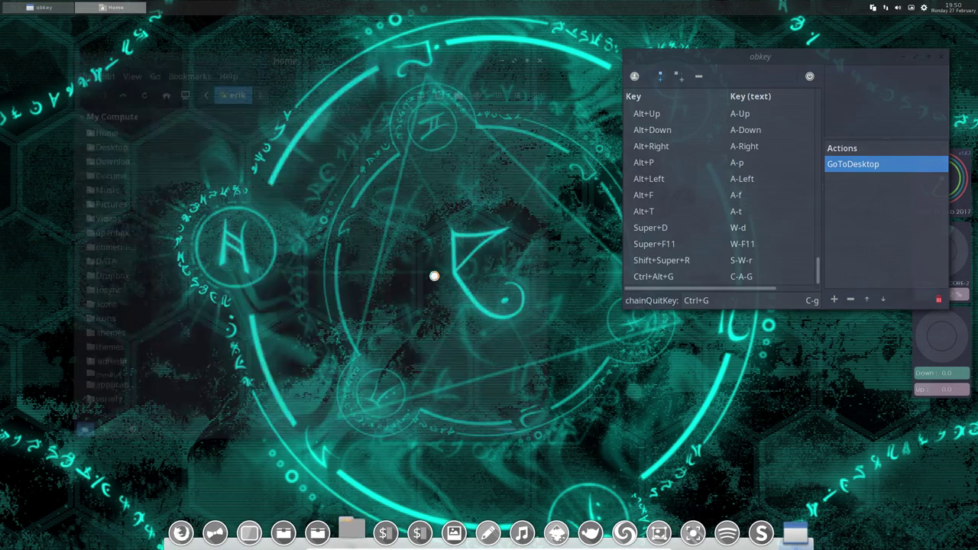
left_click_drag(297, 64, 386, 107)
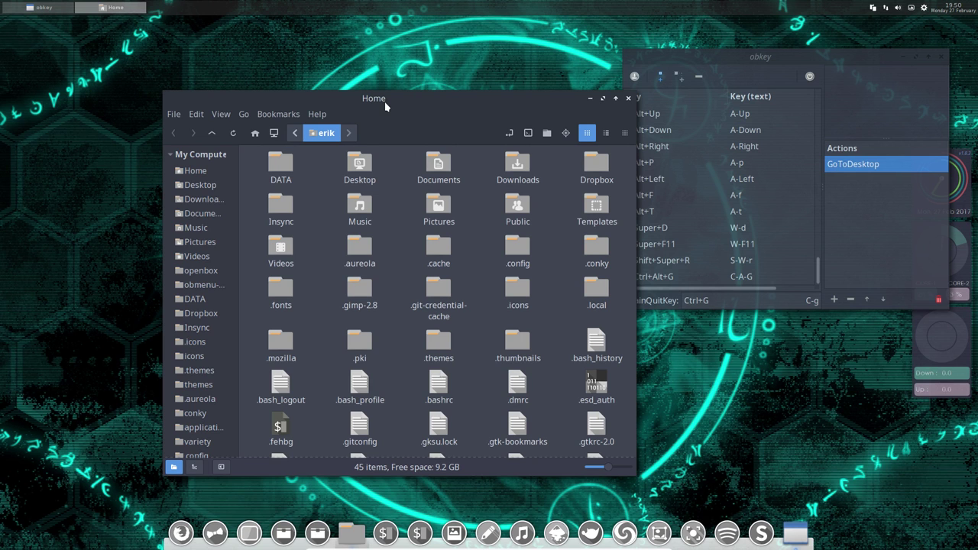
left_click_drag(386, 107, 302, 80)
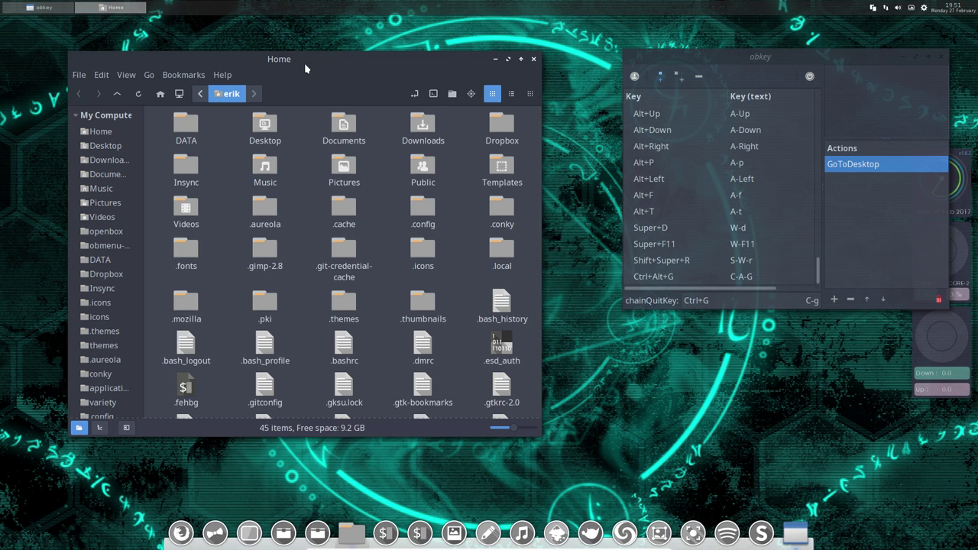
Tile the Home window into the screen's upper-left quarter, followed by its upper-right and lower-right quarters.
key("alt+Up")
key("alt+Left")
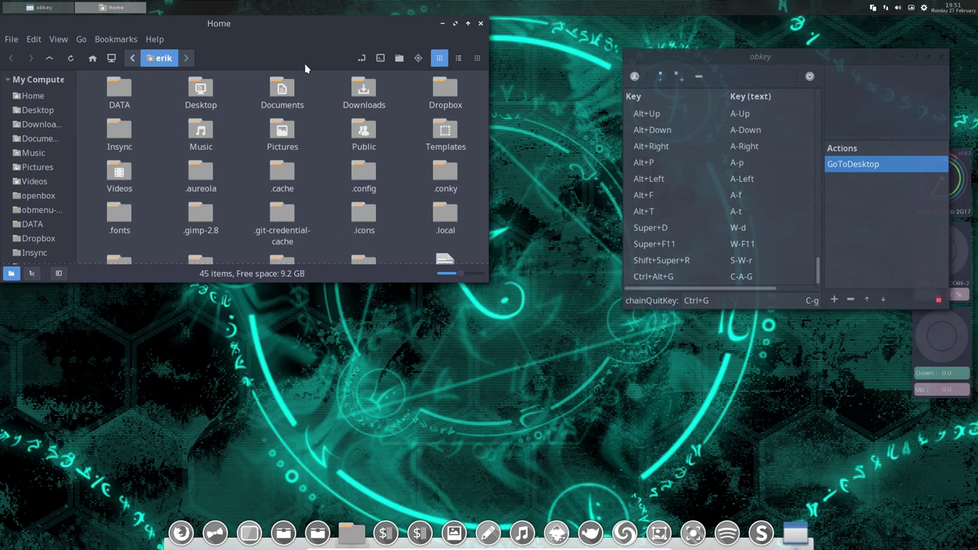
key("alt+Right")
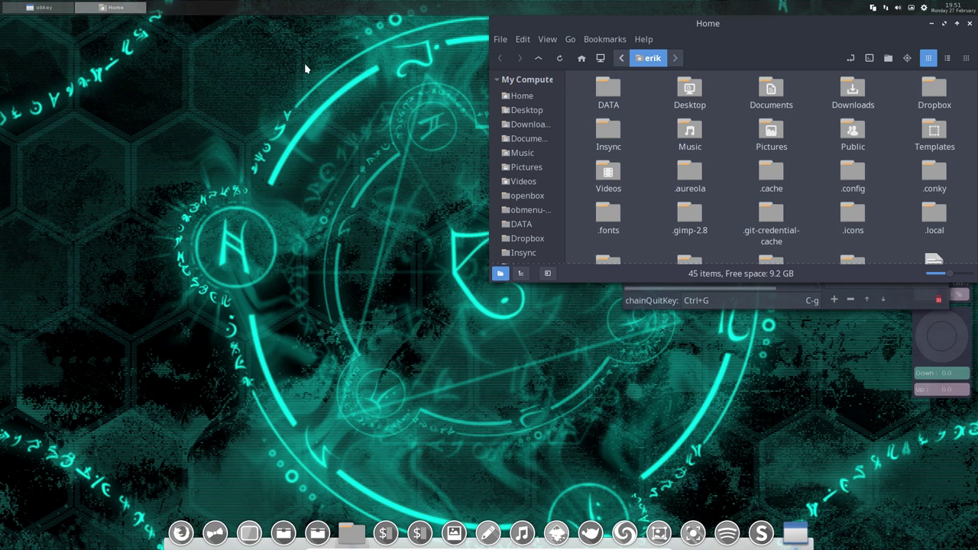
key("alt+Down")
key("alt+Down")
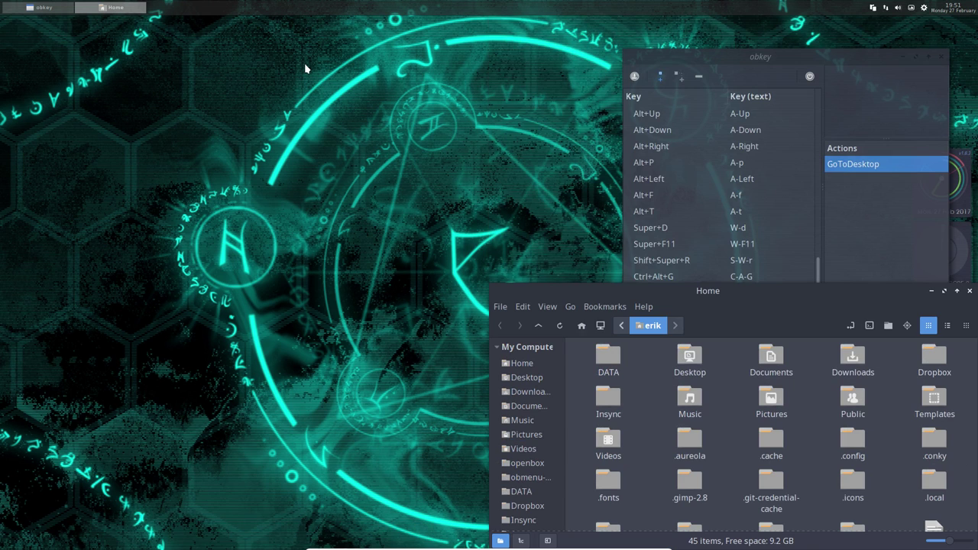
Tile the Home window across the lower half and the left half of the screen, ending with it filling the whole screen.
key("alt+Left")
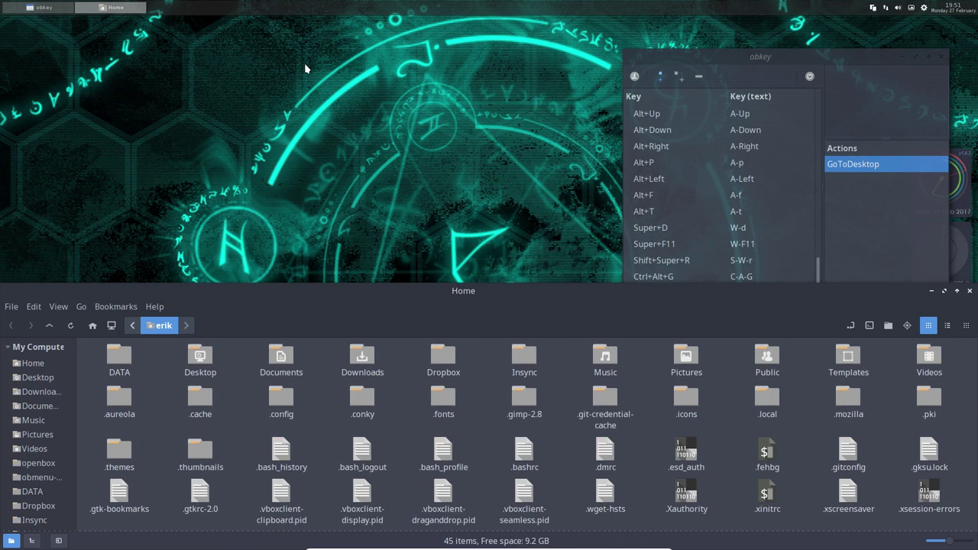
key("alt+Left")
key("alt+Up")
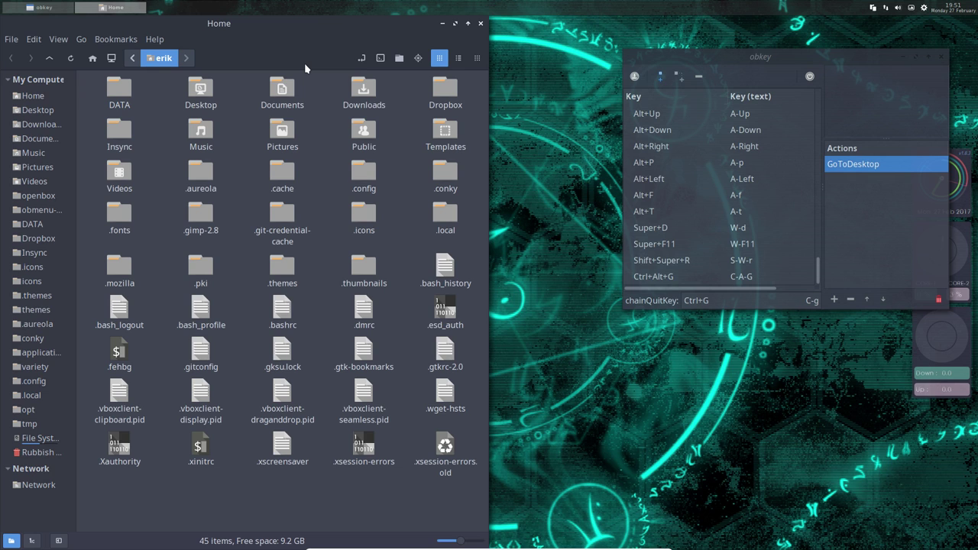
key("alt+Up")
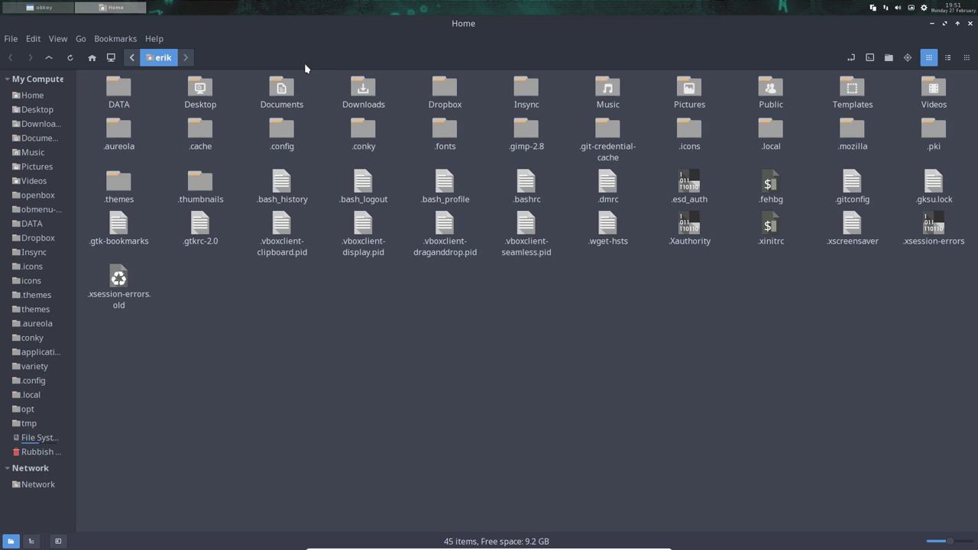
Tile the Home window into the upper-left quarter, the upper half and the right half of the screen.
key("alt+Down")
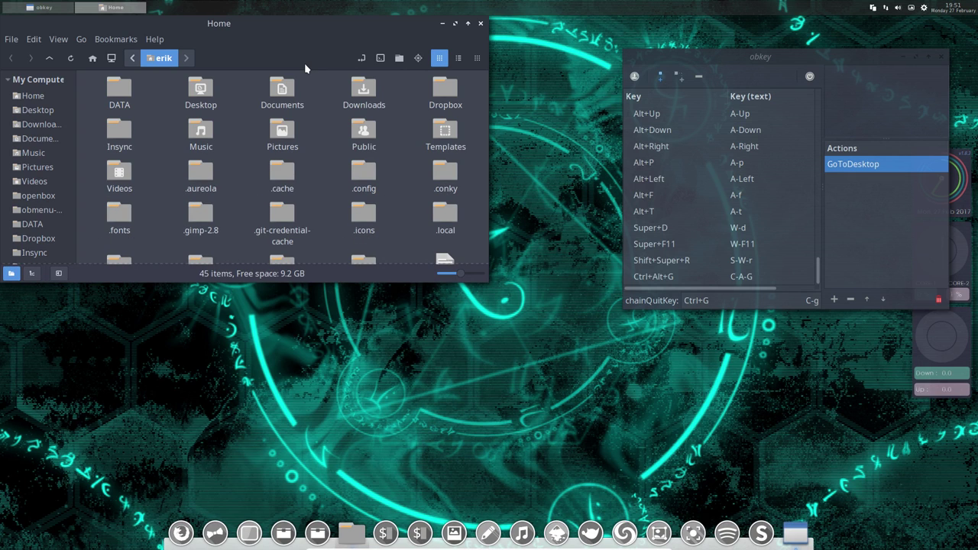
key("alt+Right")
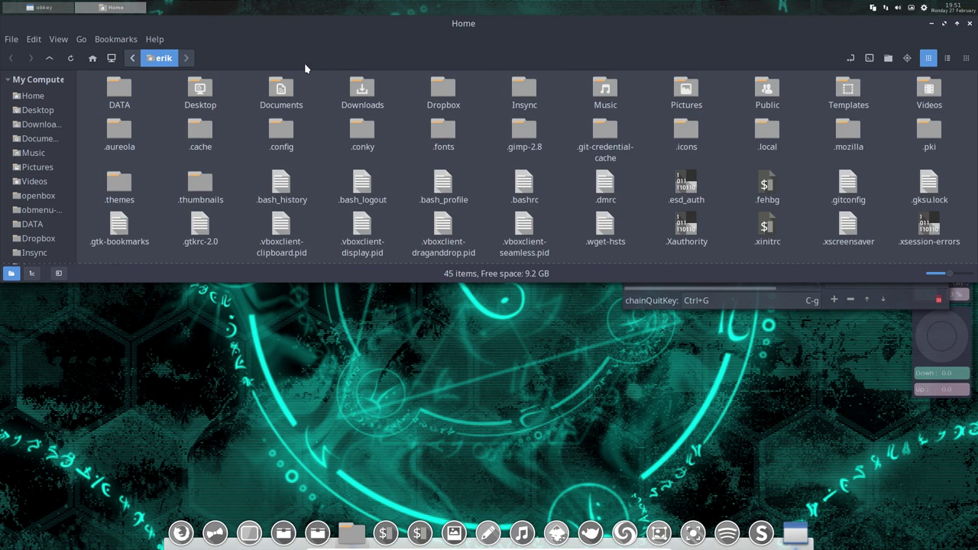
key("super+Right")
key("alt+Down")
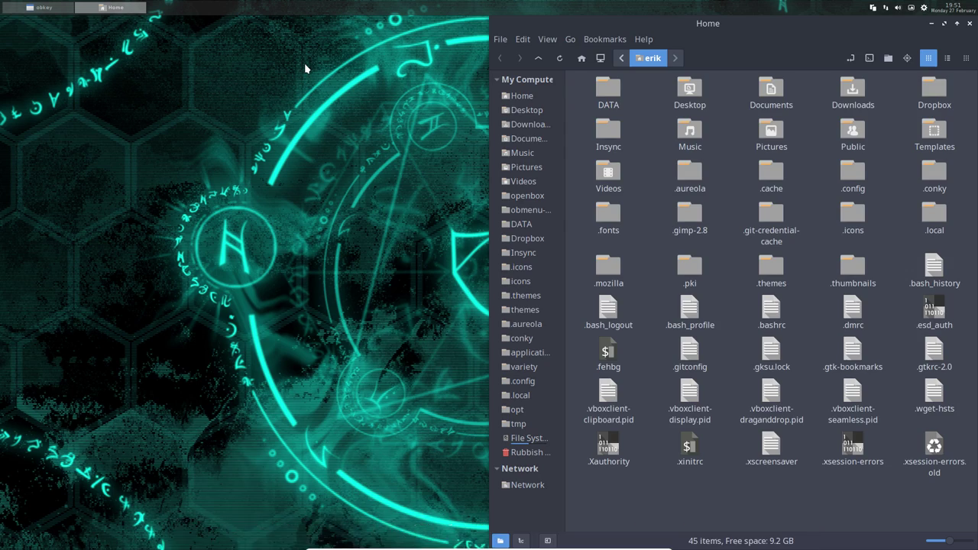
Expand the Home window to the full screen and tile it onto the left half of the screen.
key("super+Down")
key("alt+Left")
key("alt+Up")
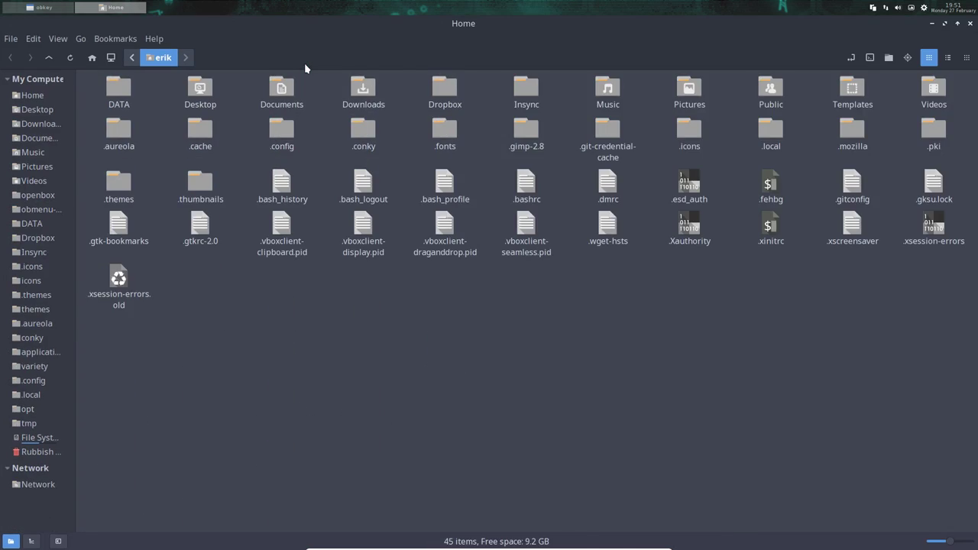
key("super+Left")
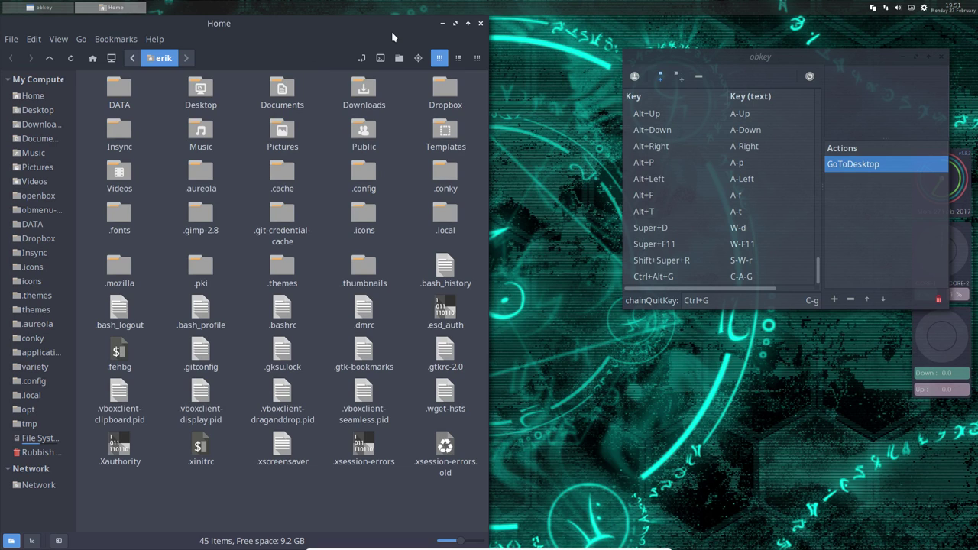
Examine the actions assigned in obkey to the Ctrl+Alt+G, Shift+Super+R, Super+F11 and Super+D key bindings.
left_click(769, 54)
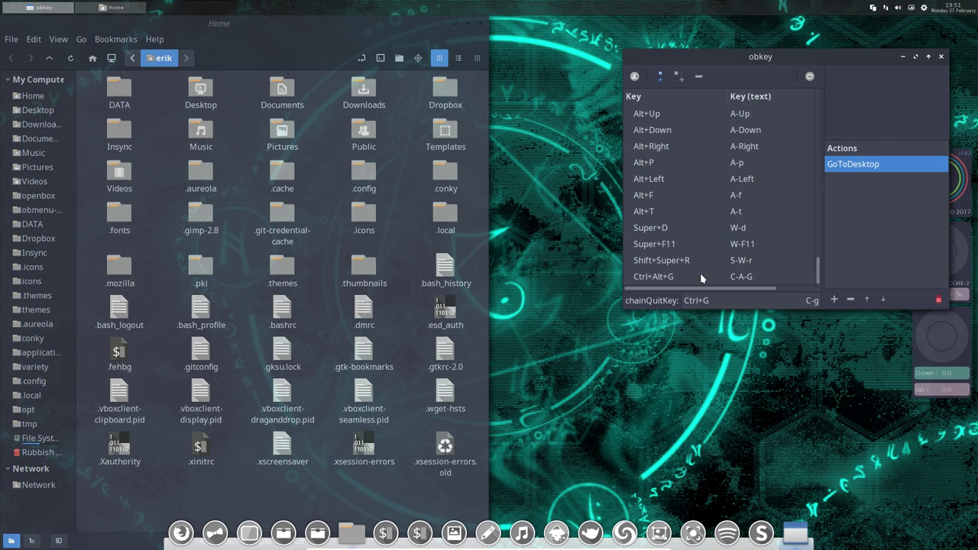
left_click(680, 277)
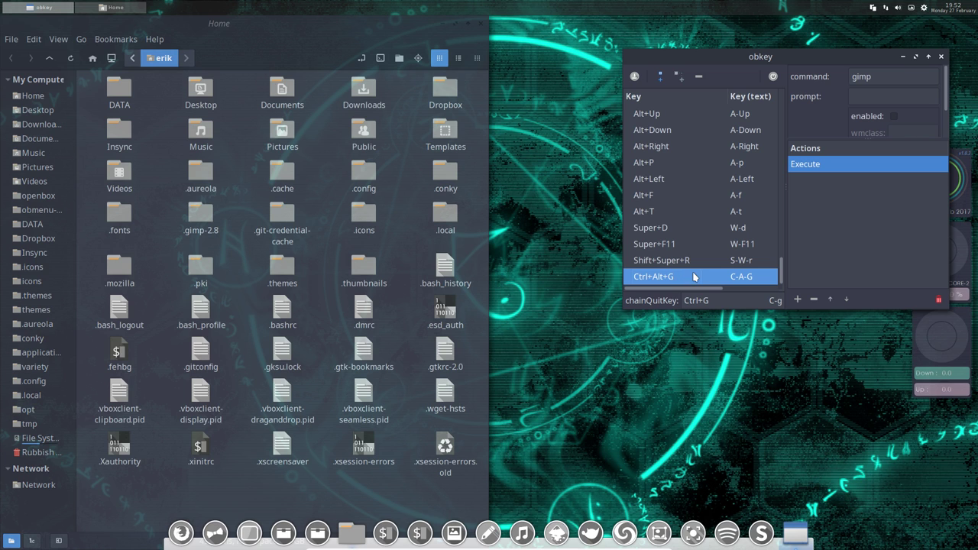
left_click(812, 170)
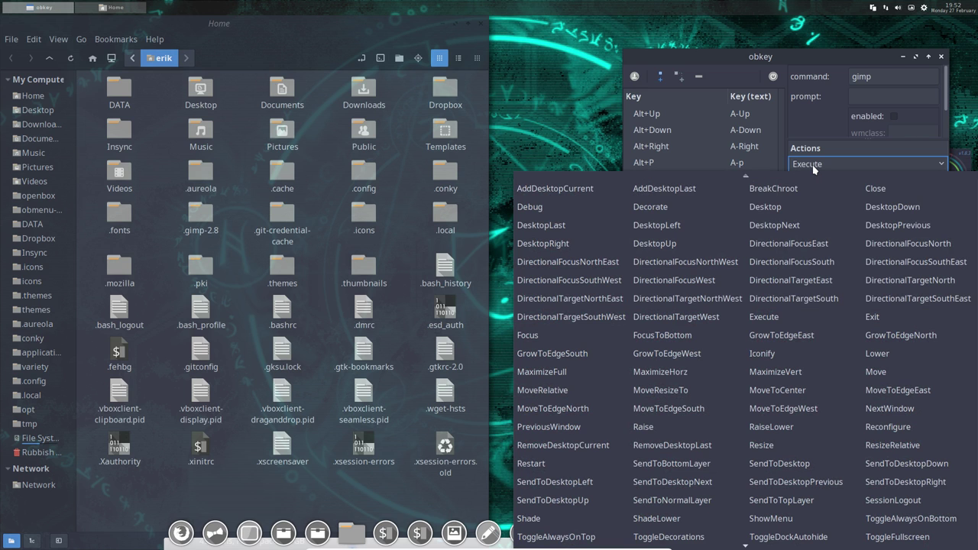
left_click(811, 164)
left_click(707, 261)
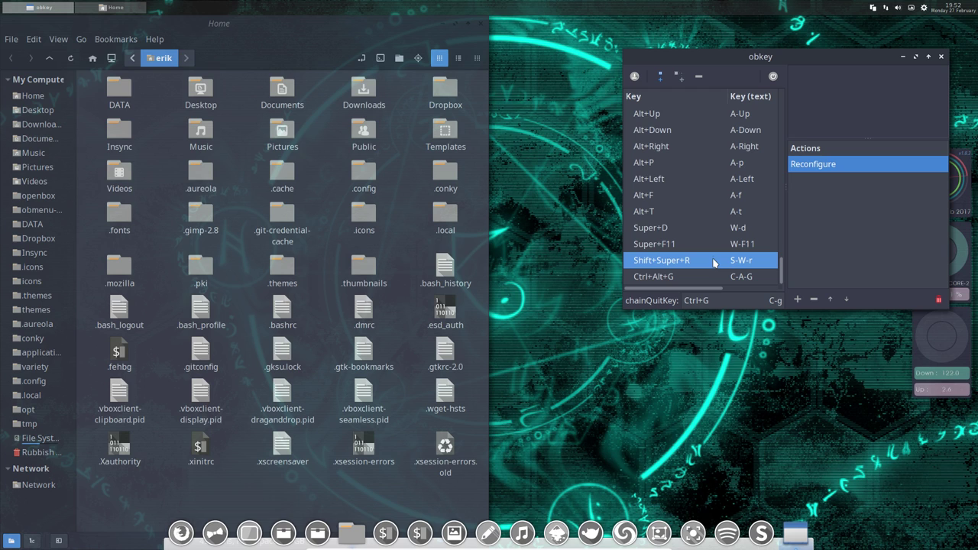
left_click(685, 248)
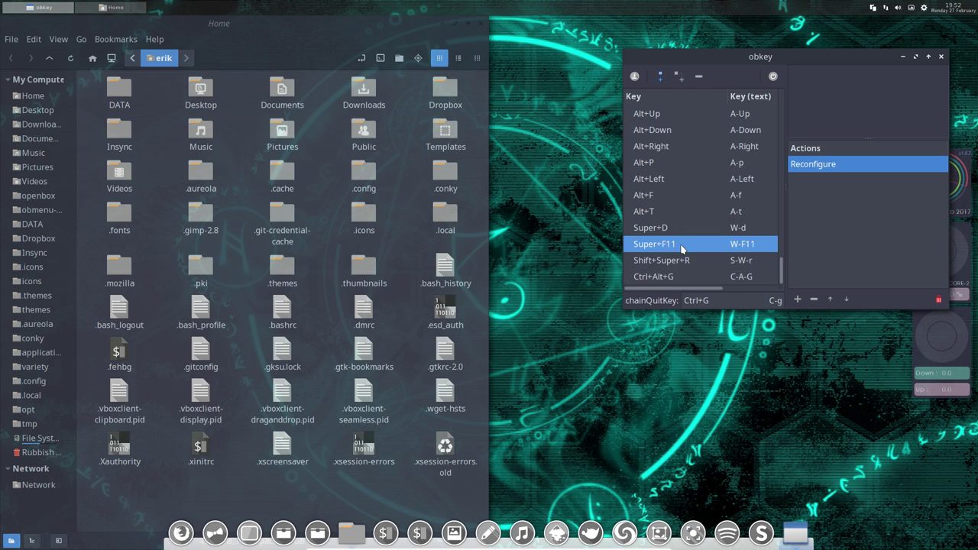
left_click(680, 258)
left_click(680, 249)
left_click(679, 229)
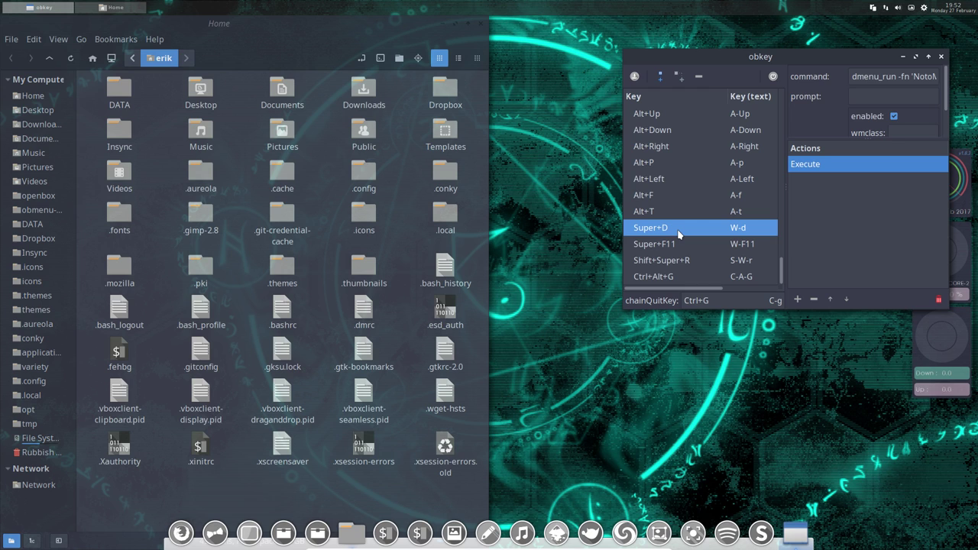
Shift the obkey window slightly and run firefox from the dmenu launcher, filtering its entries with "fire".
left_click_drag(773, 57, 740, 54)
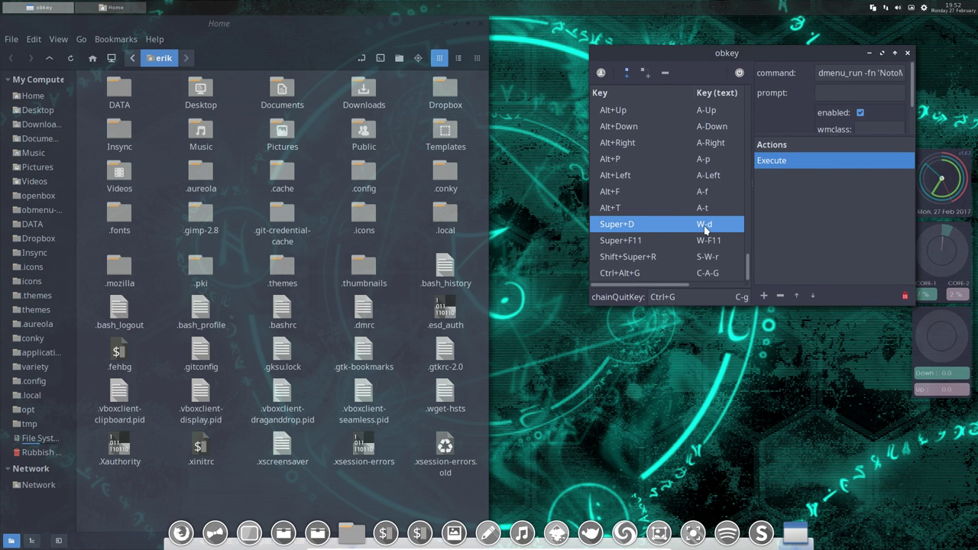
key("super+d")
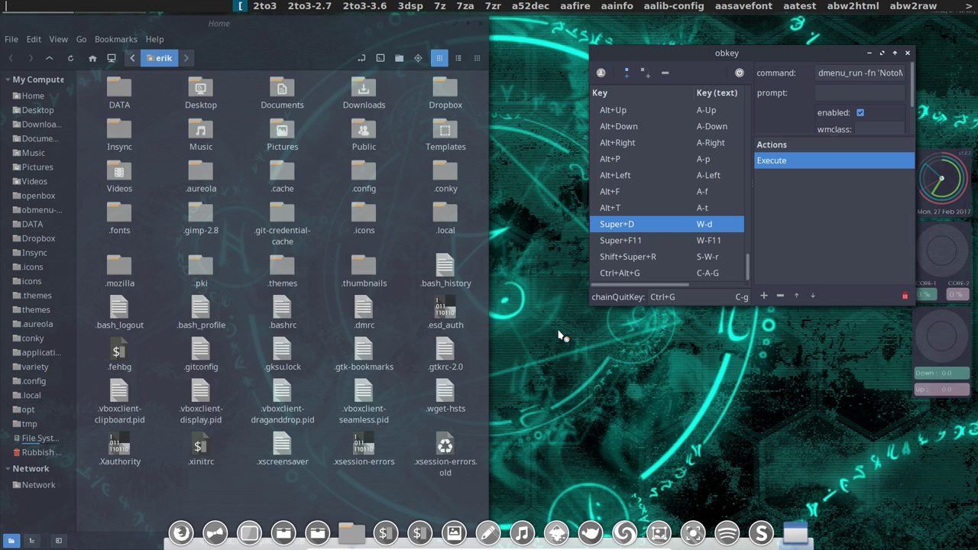
type("fire")
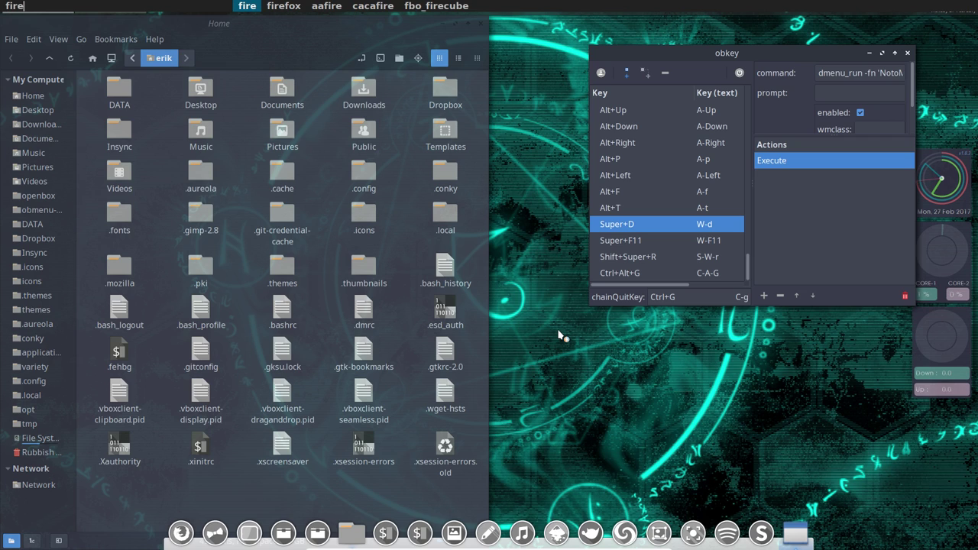
key("Right")
key("Left")
key("Right")
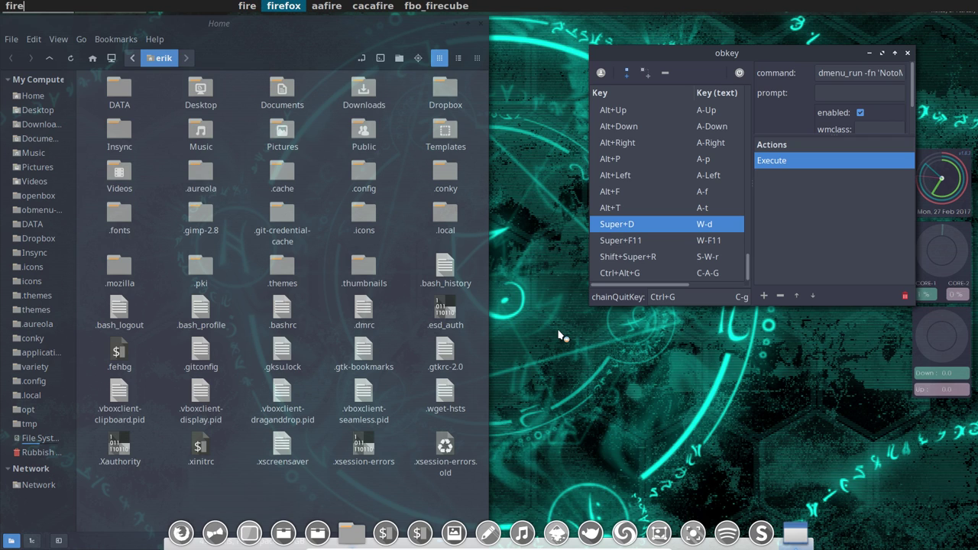
key("Return")
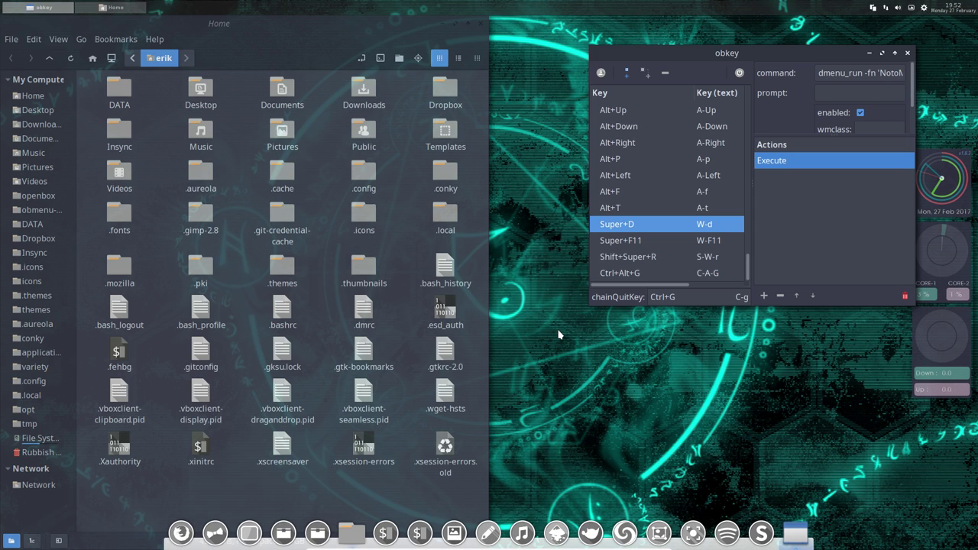
Move and enlarge the obkey window, and check the commands assigned to Super+D and Alt+T.
triple_click(848, 70)
left_click_drag(794, 53, 730, 58)
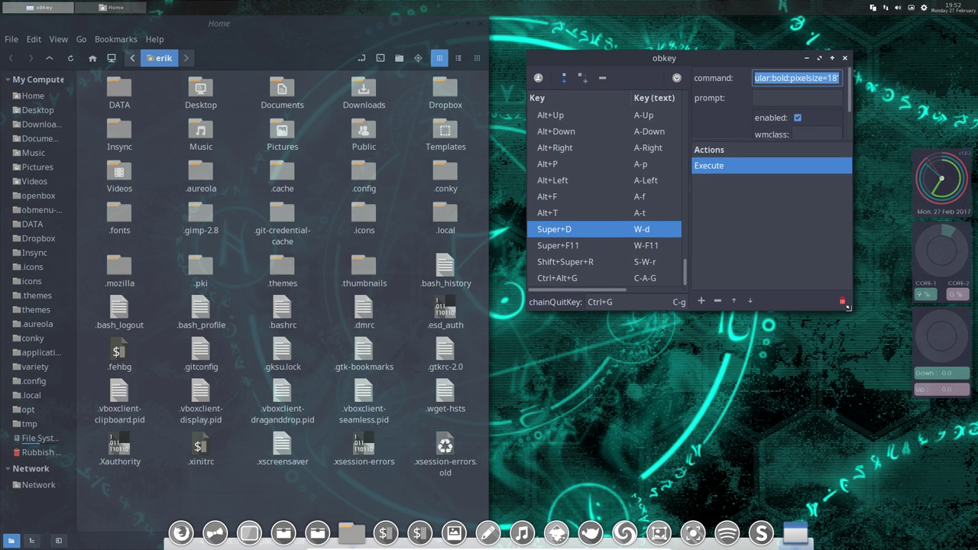
left_click_drag(846, 306, 920, 339)
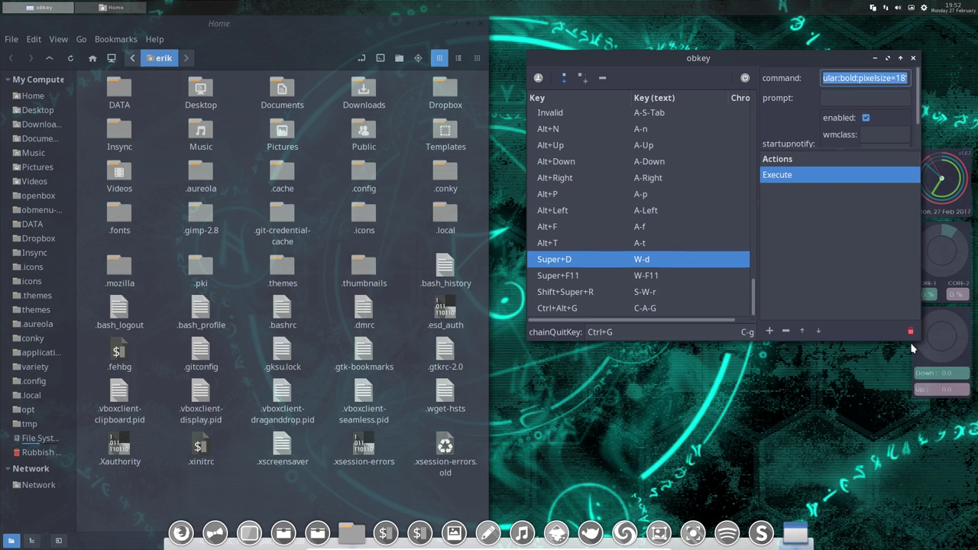
left_click(625, 243)
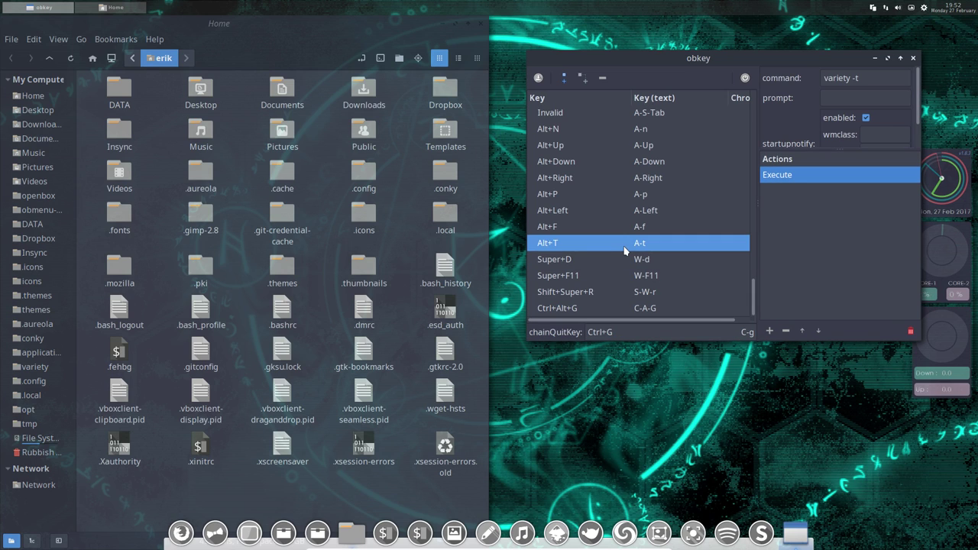
Minimise the Home window and move the obkey window toward the middle of the desktop.
left_click(456, 27)
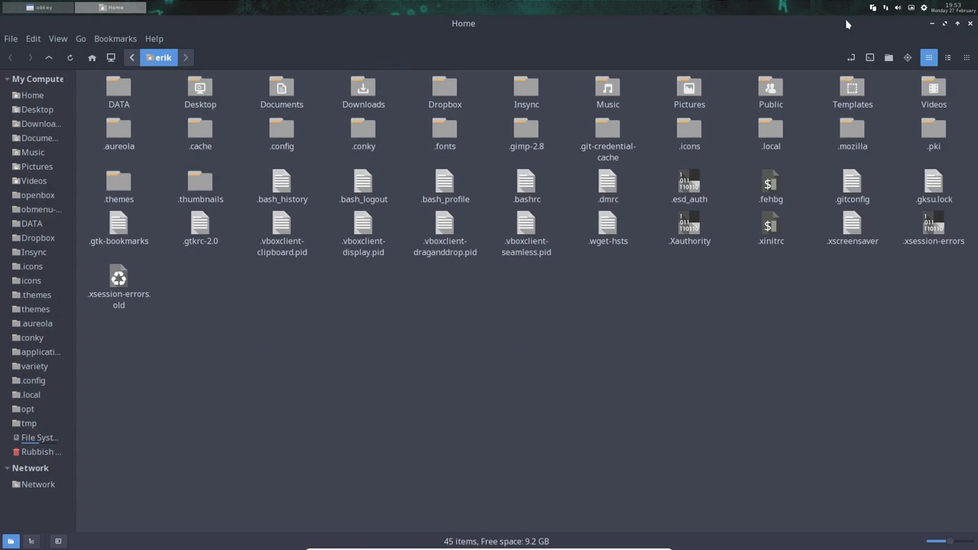
left_click(929, 25)
left_click_drag(667, 60, 459, 81)
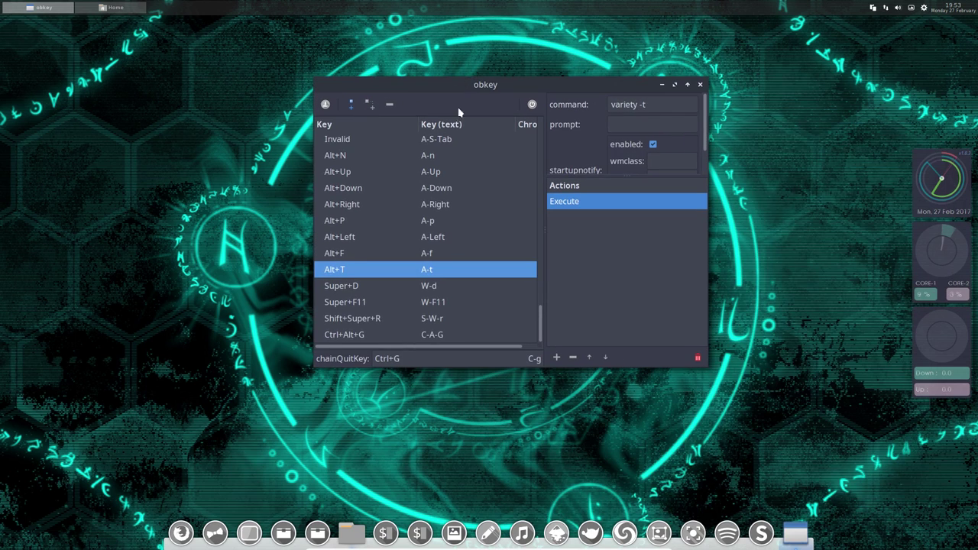
Examine the commands assigned to Alt+F and Alt+Left, moving the obkey window aside to expose more of the wallpaper.
left_click(436, 256)
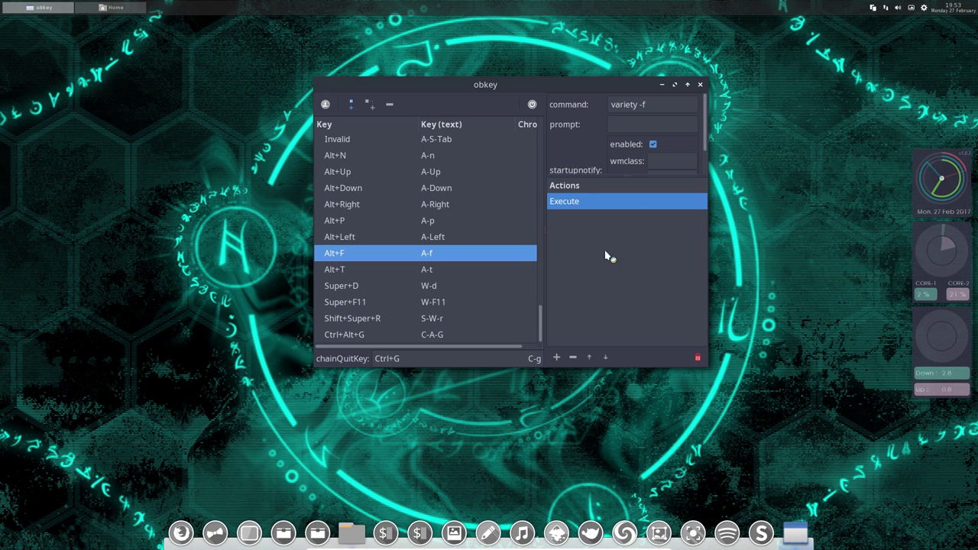
left_click_drag(544, 85, 323, 78)
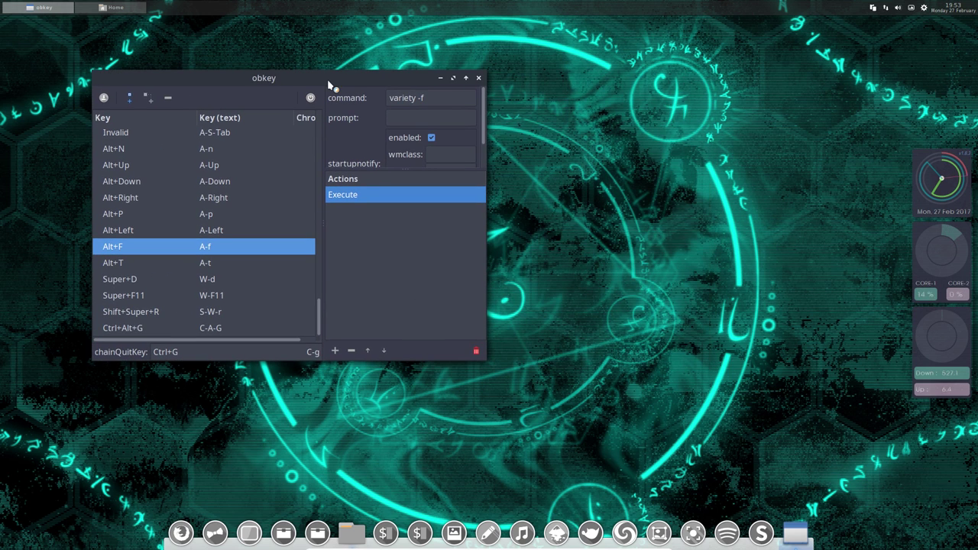
left_click(199, 236)
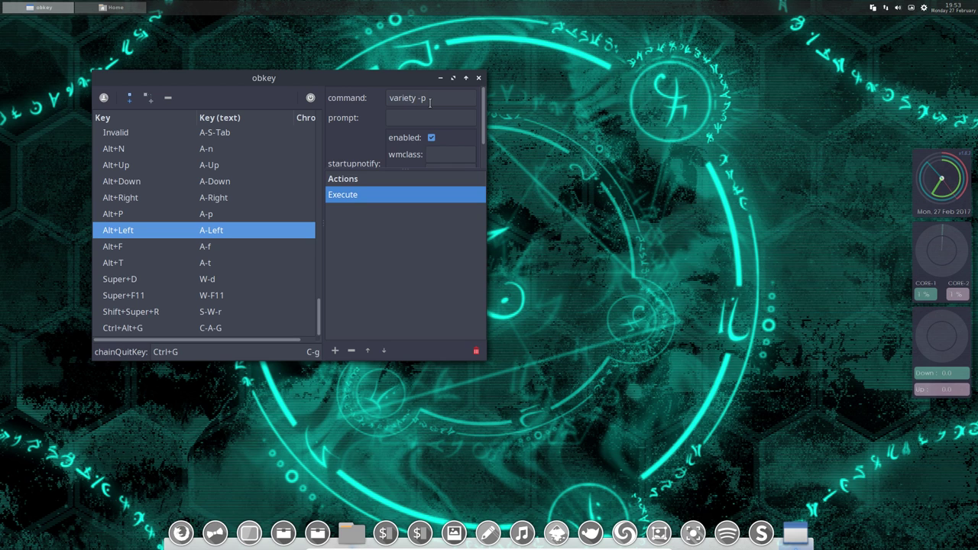
Shift the obkey window and open the Dropbox/Apps/Desktoppr folder in the file manager.
left_click_drag(390, 76, 443, 65)
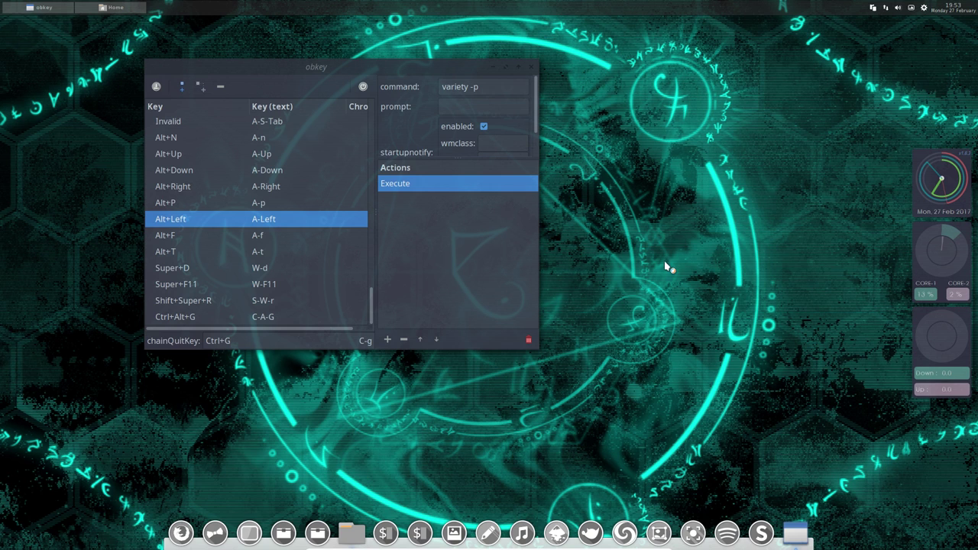
left_click_drag(656, 162, 665, 185)
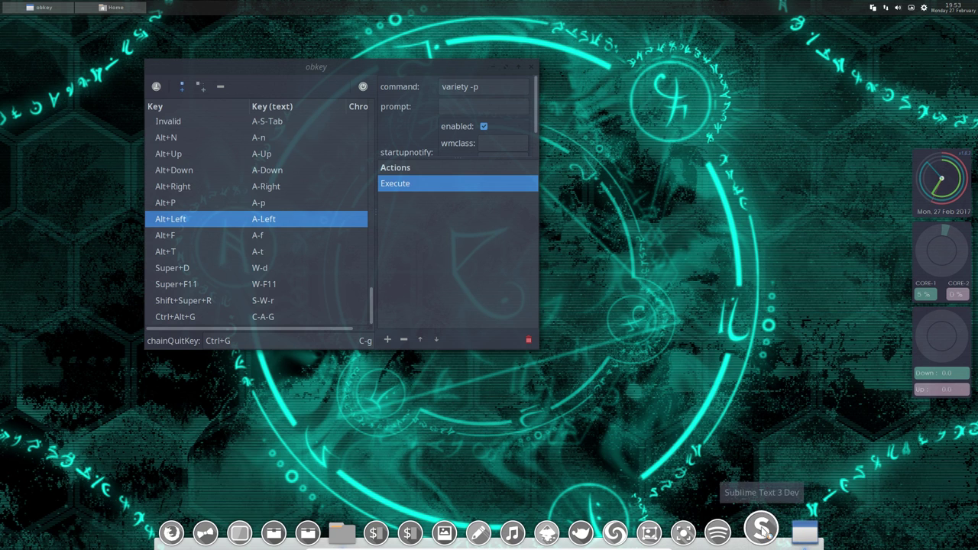
left_click(351, 533)
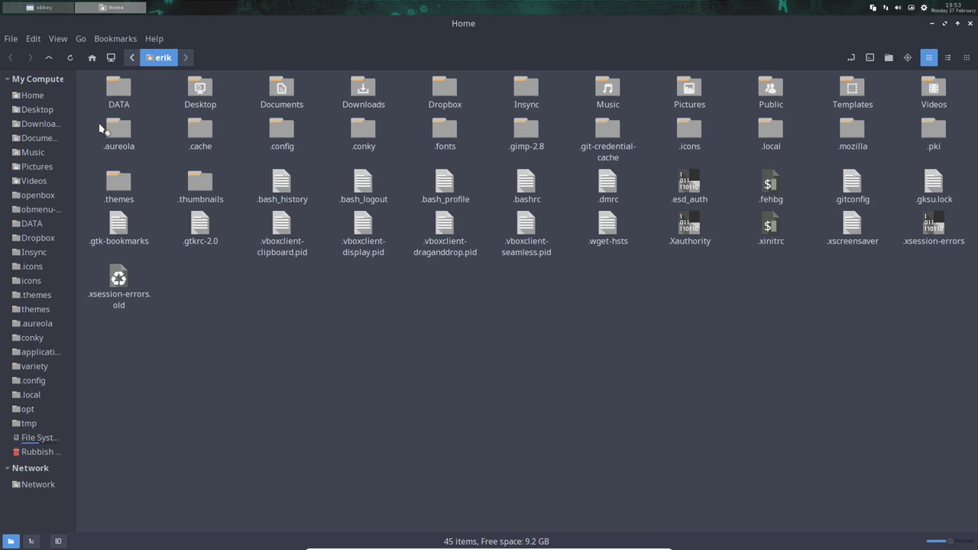
double_click(434, 93)
double_click(126, 90)
double_click(126, 89)
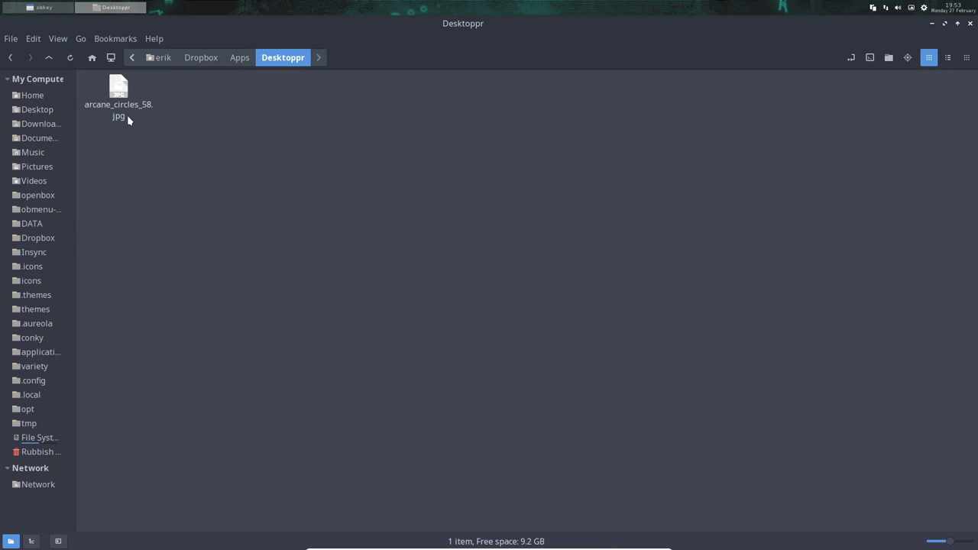
View arcane_circles_58.jpg from the Desktoppr folder in GIMP, and close both the image editor and the file manager.
double_click(120, 90)
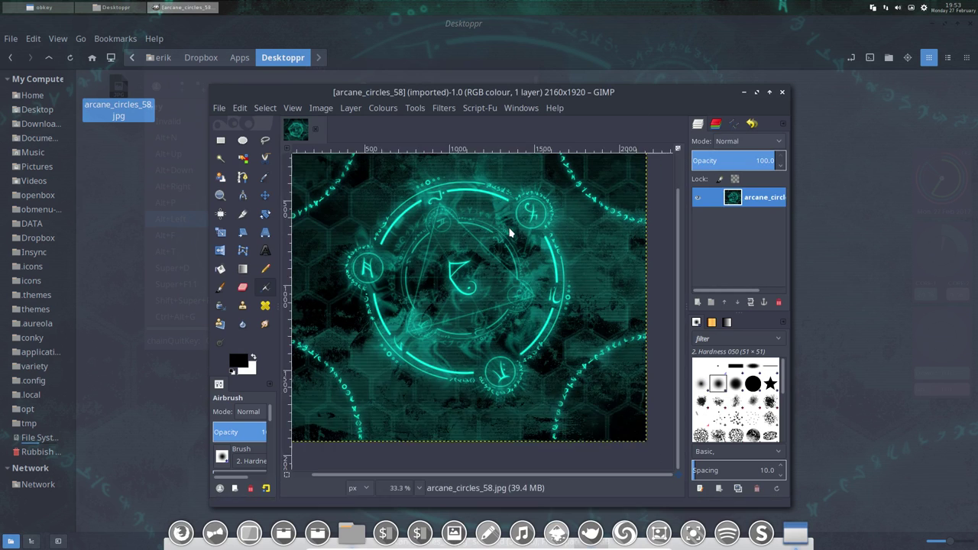
left_click(782, 92)
key("alt+Tab")
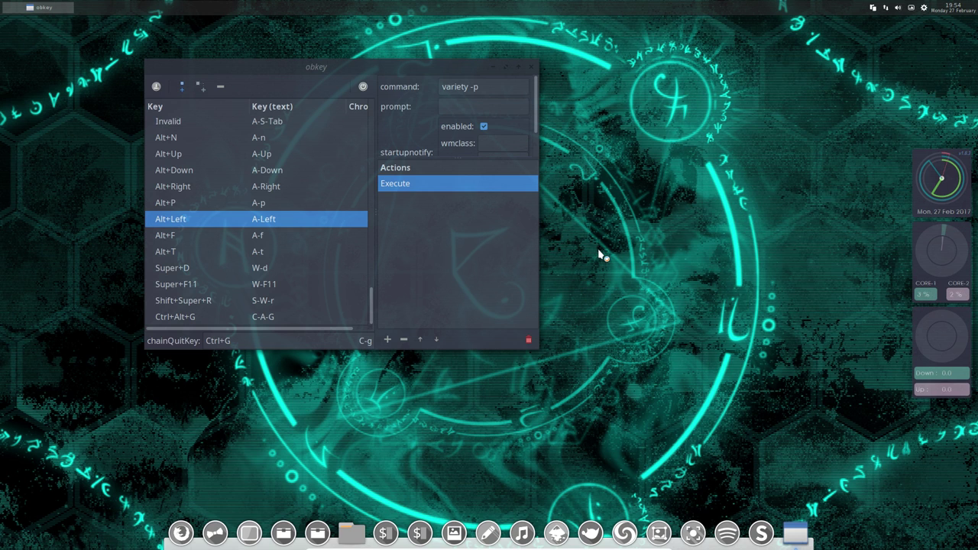
Move the obkey window slightly and check the commands assigned to Alt+F, Alt+Left, Alt+P and Alt+Right.
left_click_drag(364, 67, 404, 69)
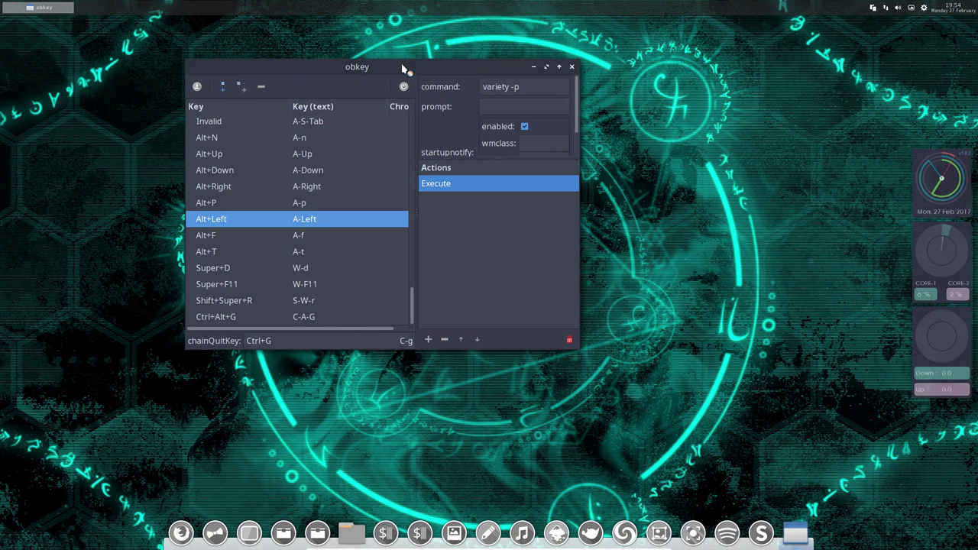
left_click(305, 237)
left_click(298, 222)
left_click(267, 208)
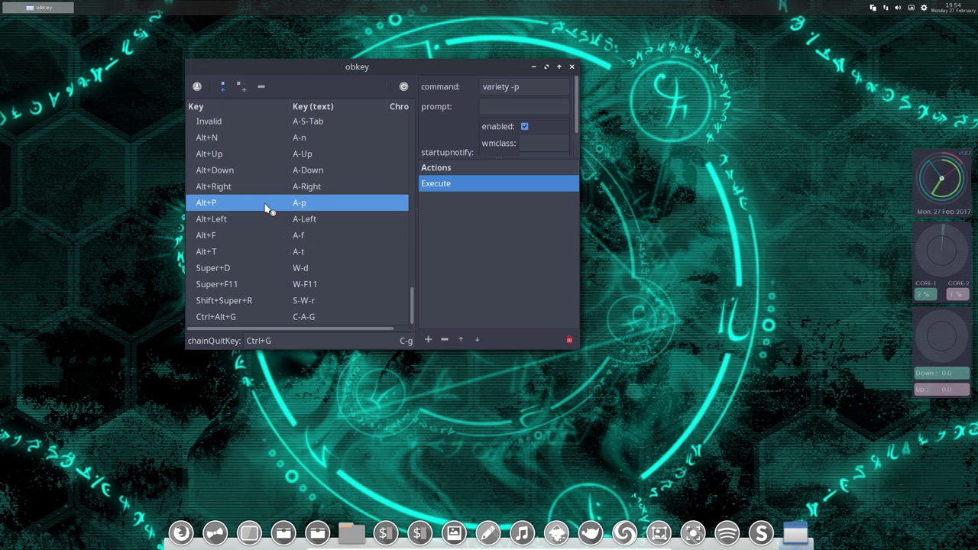
left_click(315, 188)
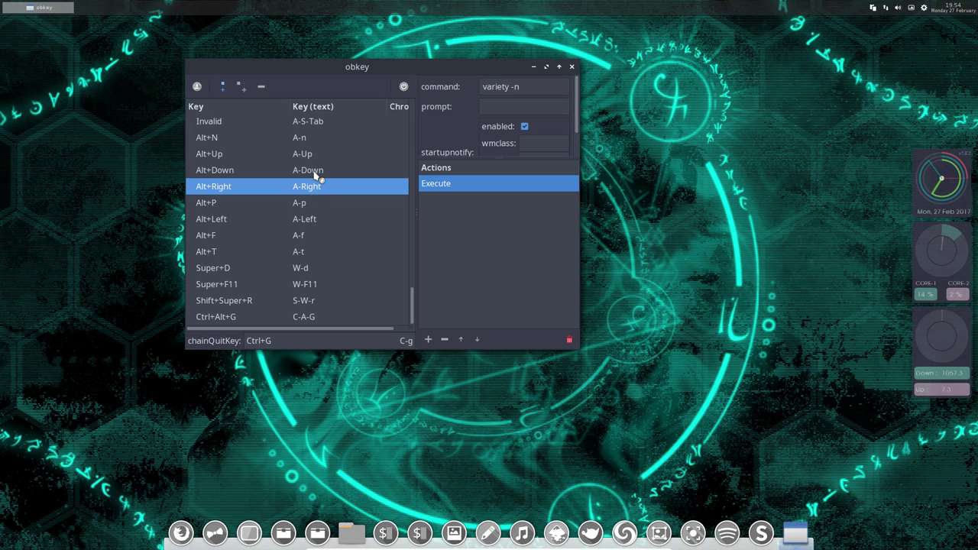
Disable startup notification for the Alt+Right and Alt+Left shortcuts, checking the Alt+Down and Alt+P entries as well.
left_click(313, 174)
left_click(314, 189)
left_click(315, 174)
left_click(314, 190)
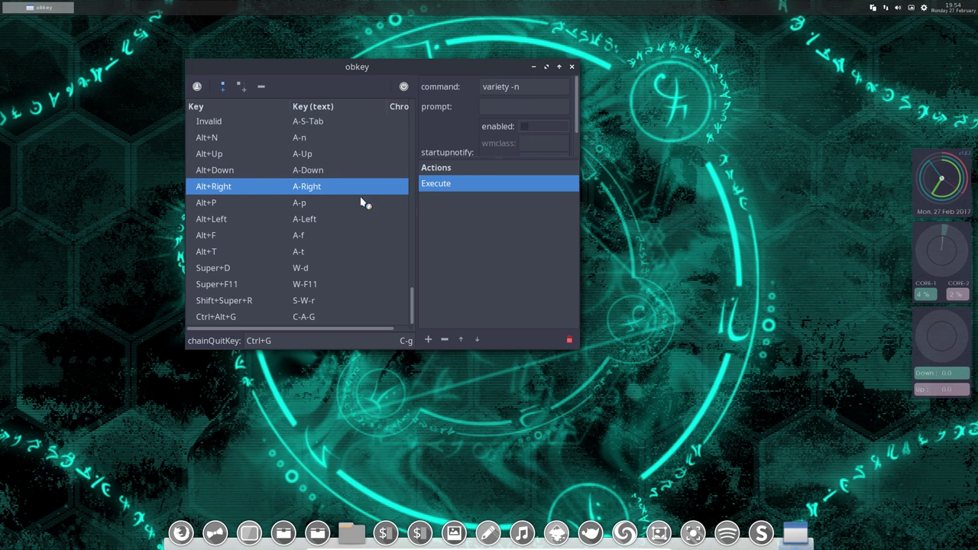
left_click(327, 205)
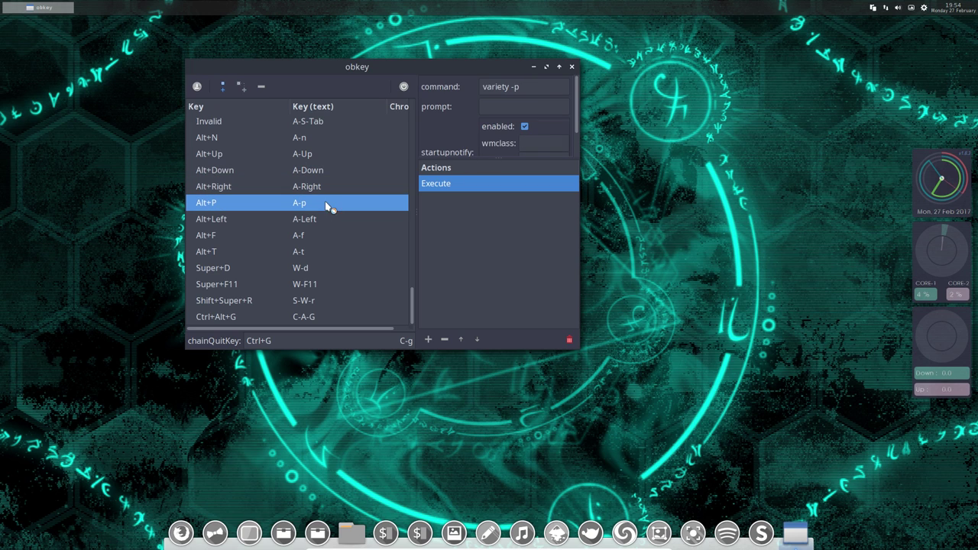
left_click(369, 221)
left_click(524, 126)
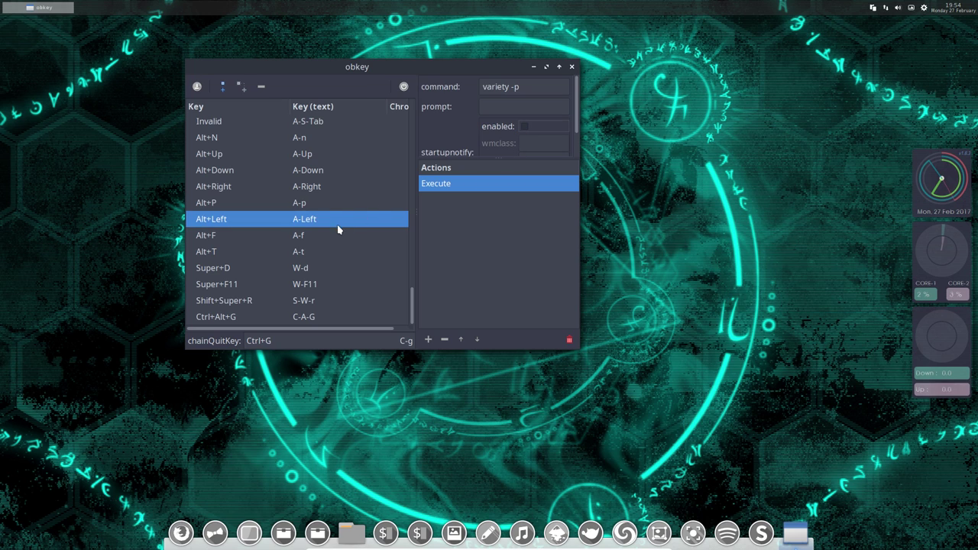
Disable startup notification for the variety -f and variety -t commands of Alt+F and Alt+T.
left_click(312, 239)
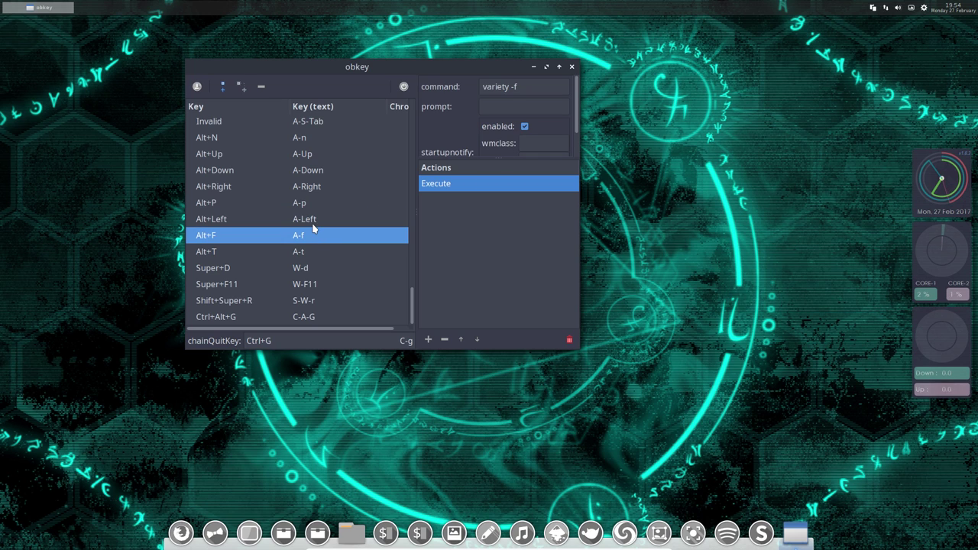
left_click(525, 128)
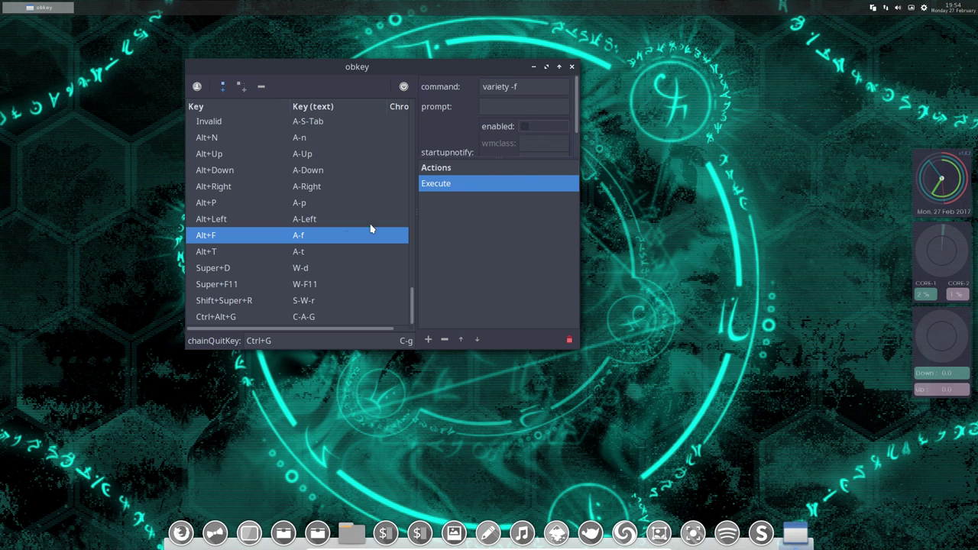
left_click(308, 249)
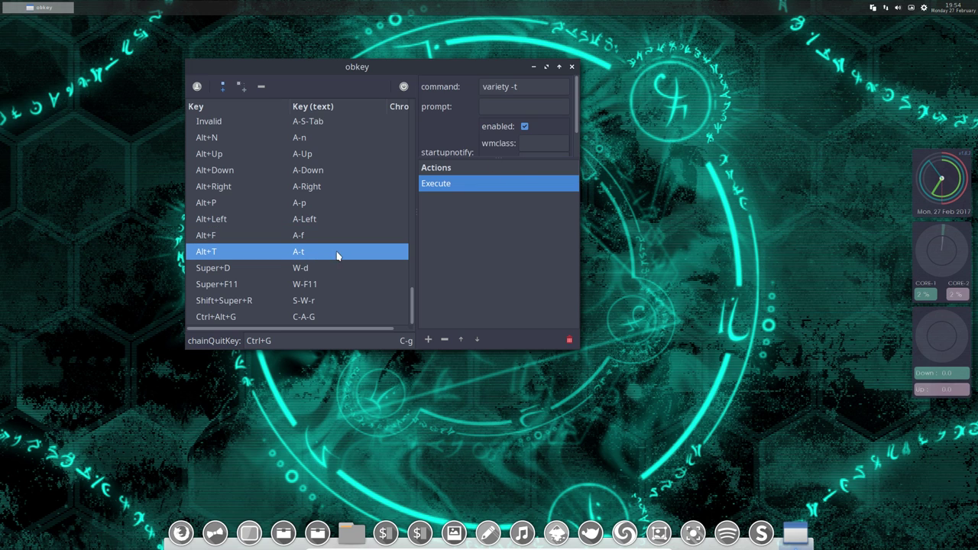
left_click(524, 126)
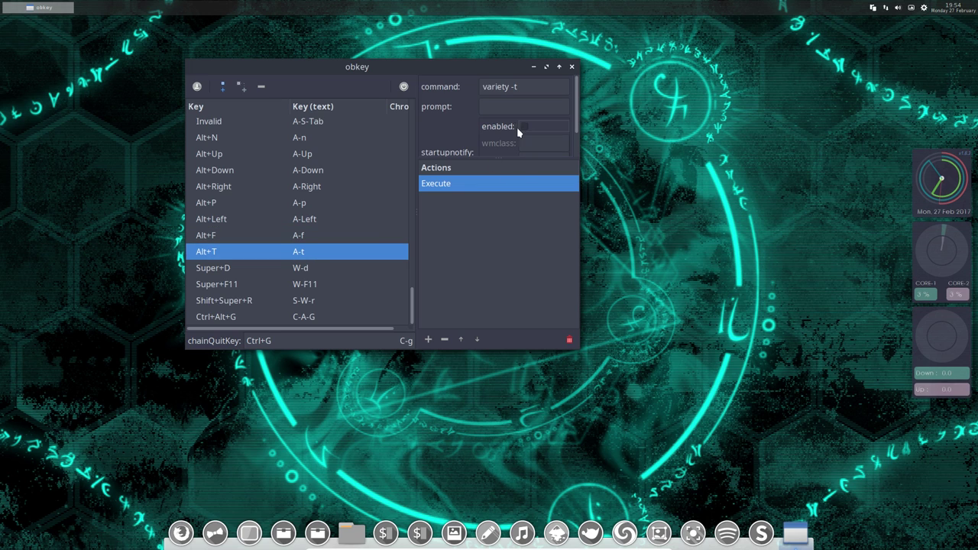
Disable startup notification for the variety -n command of Alt+N and save the rc.xml file.
left_click(307, 160)
left_click(309, 144)
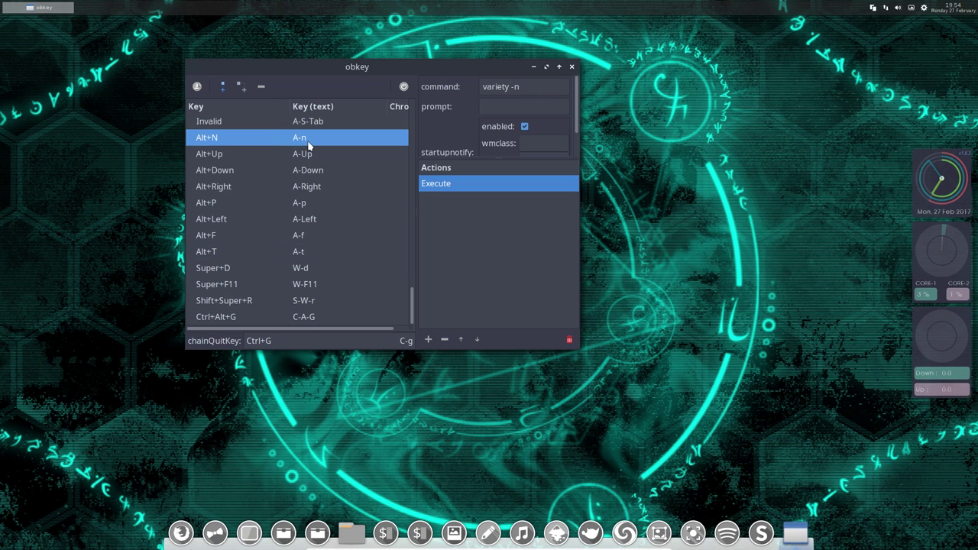
left_click(524, 126)
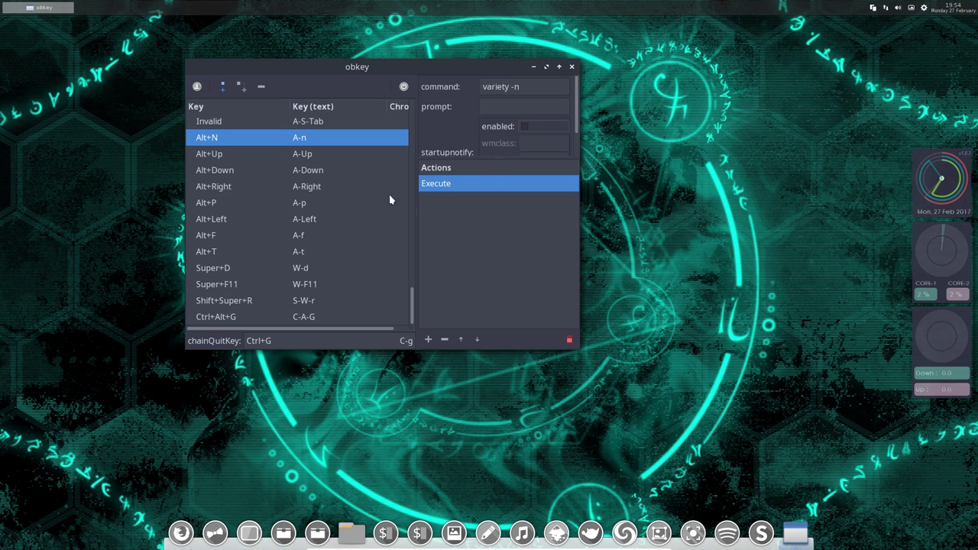
left_click(198, 87)
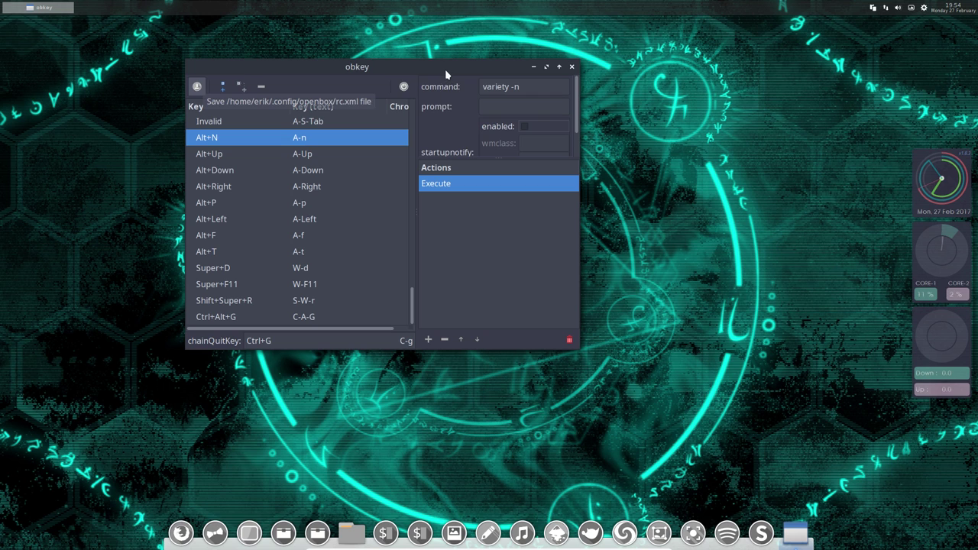
Move the obkey window aside and switch repeatedly to the next and previous Variety wallpapers with the Alt+N and Alt+P shortcuts.
left_click_drag(346, 70, 238, 77)
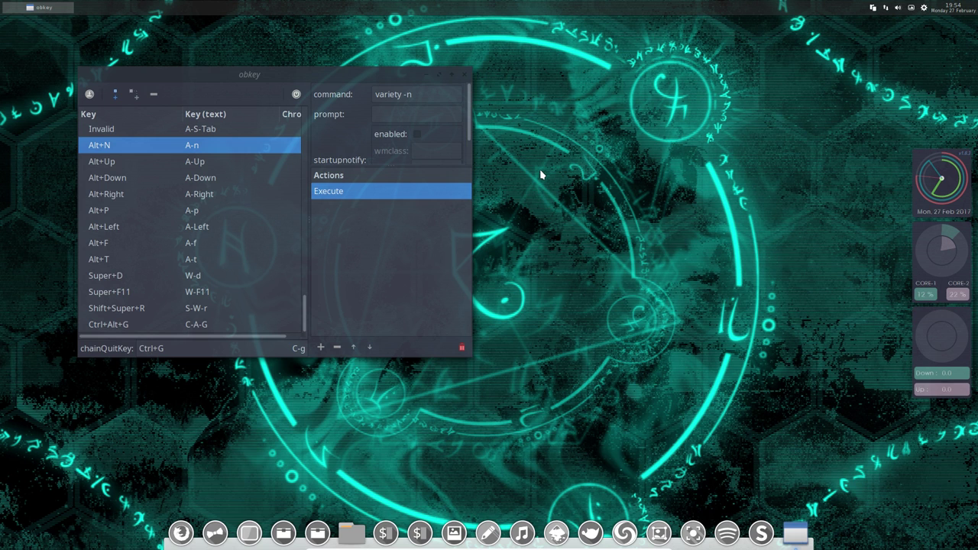
key("alt+n")
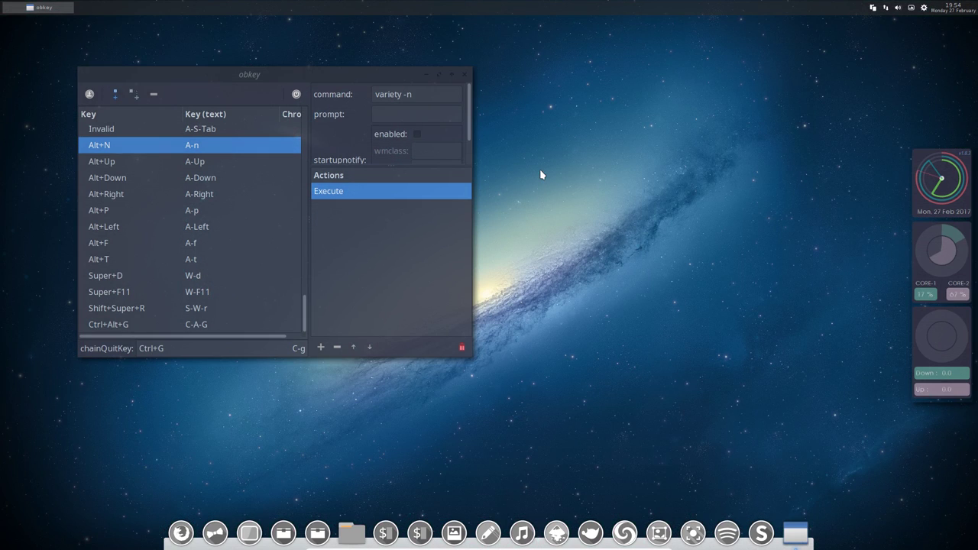
key("alt+n")
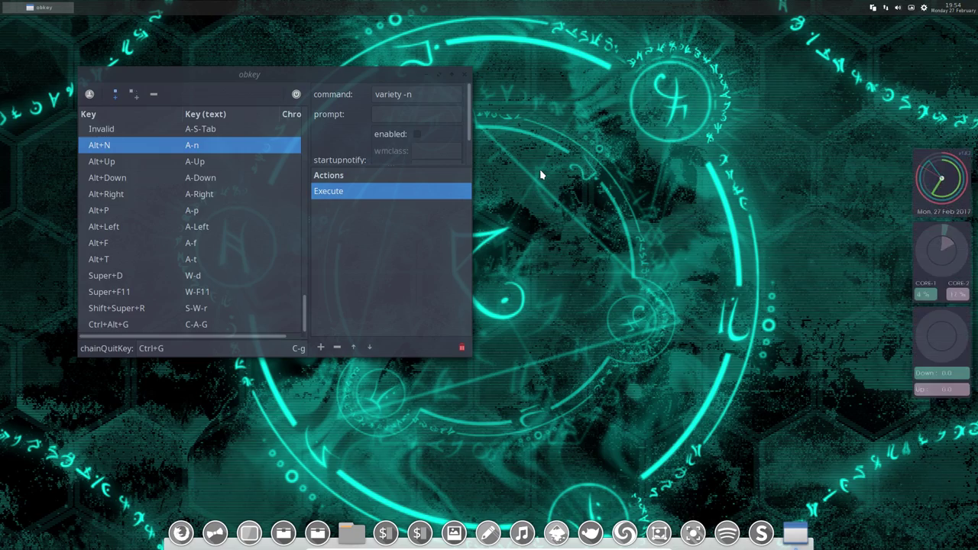
key("alt+n")
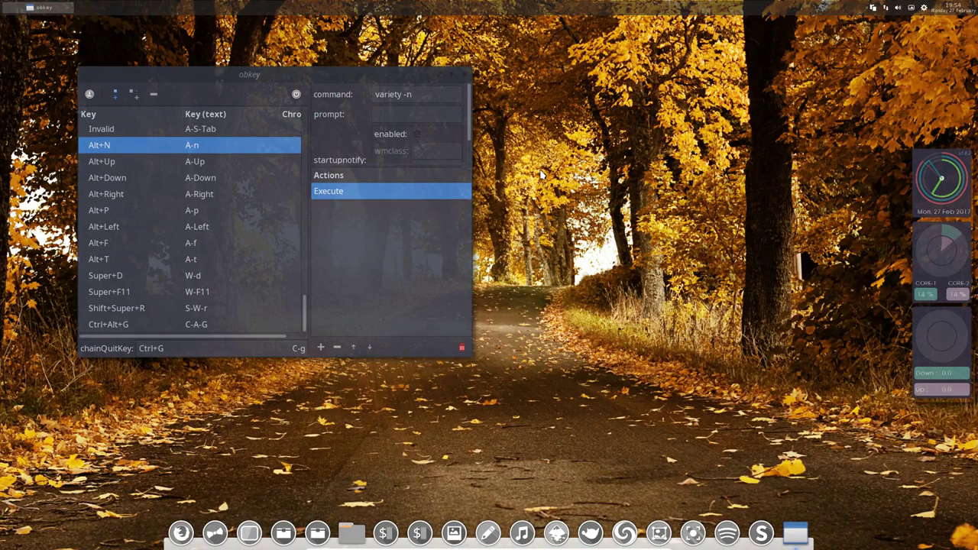
key("alt+n")
key("alt+p")
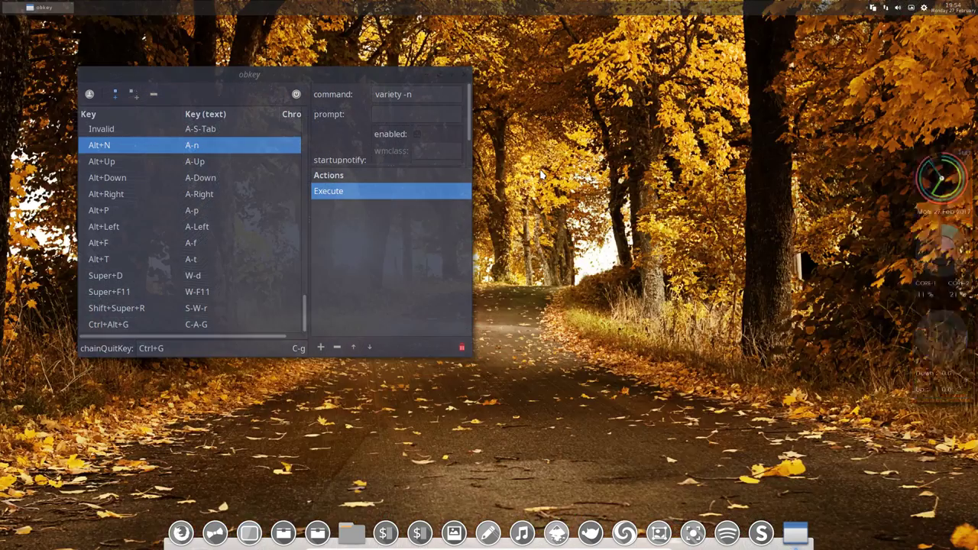
key("alt+n")
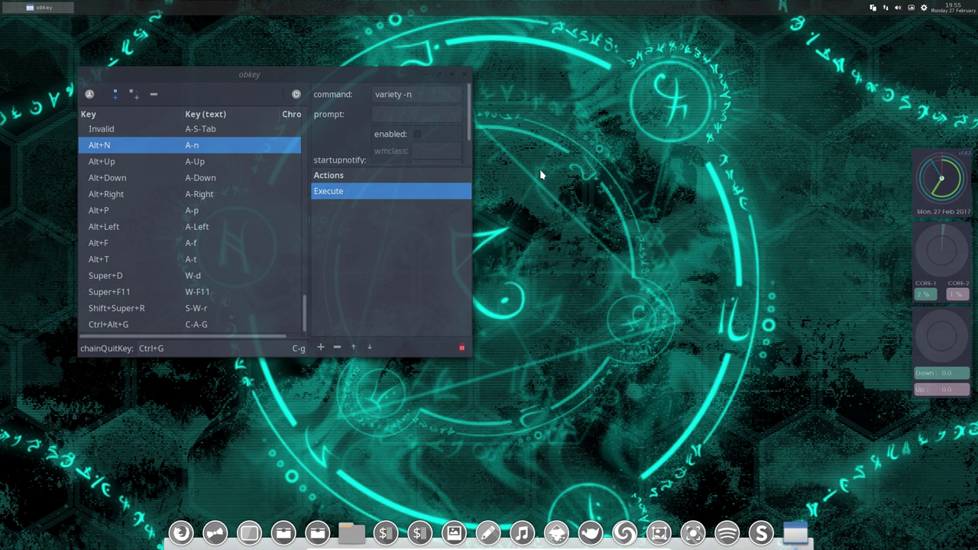
key("alt+n")
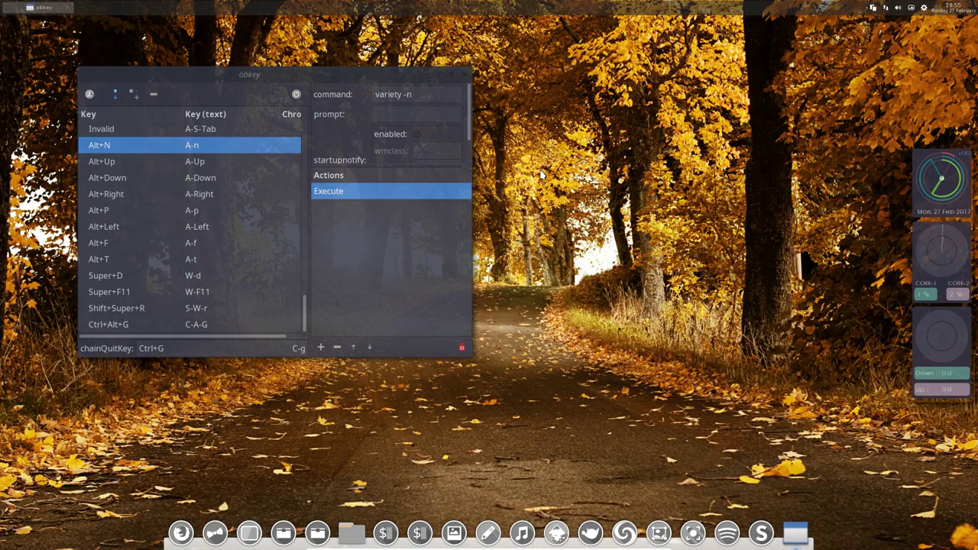
key("alt+p")
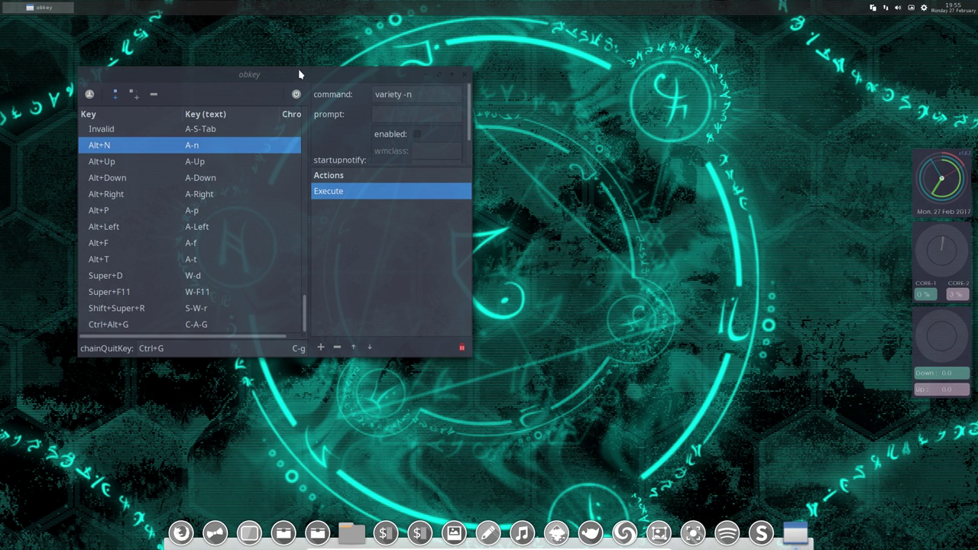
Move the obkey window toward the middle of the desktop and check the actions bound to A-Tab and A-S-Tab.
left_click_drag(298, 74, 461, 124)
left_click(404, 177)
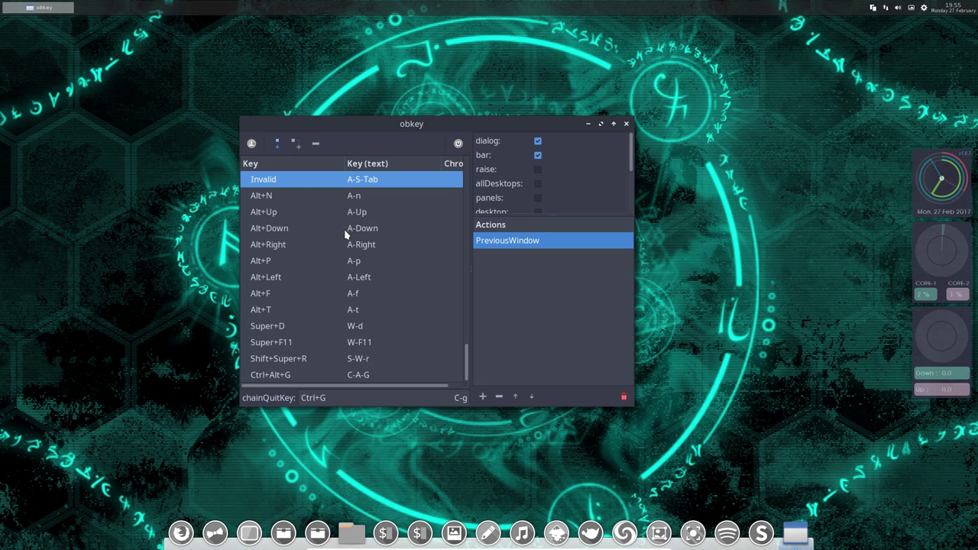
scroll(347, 221, "up", 1)
left_click(306, 220)
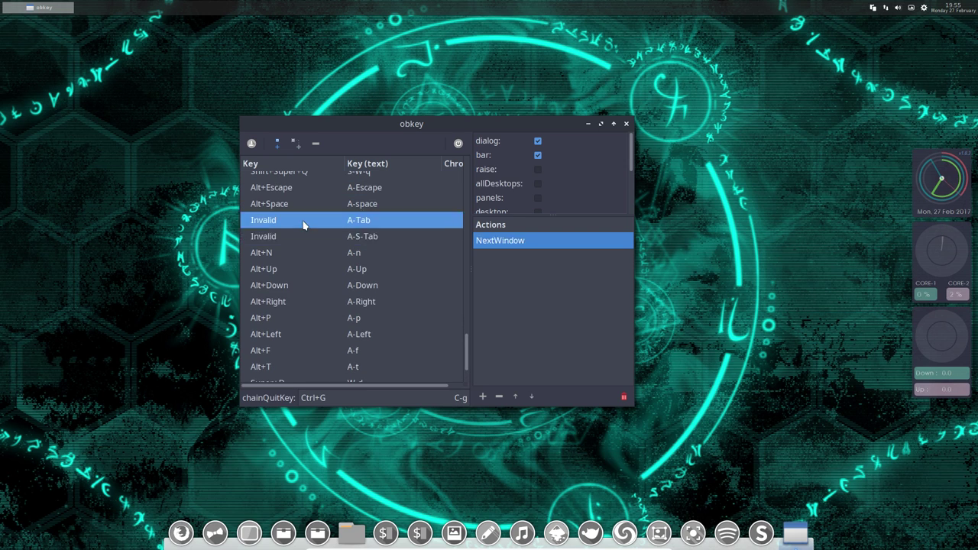
left_click(320, 236)
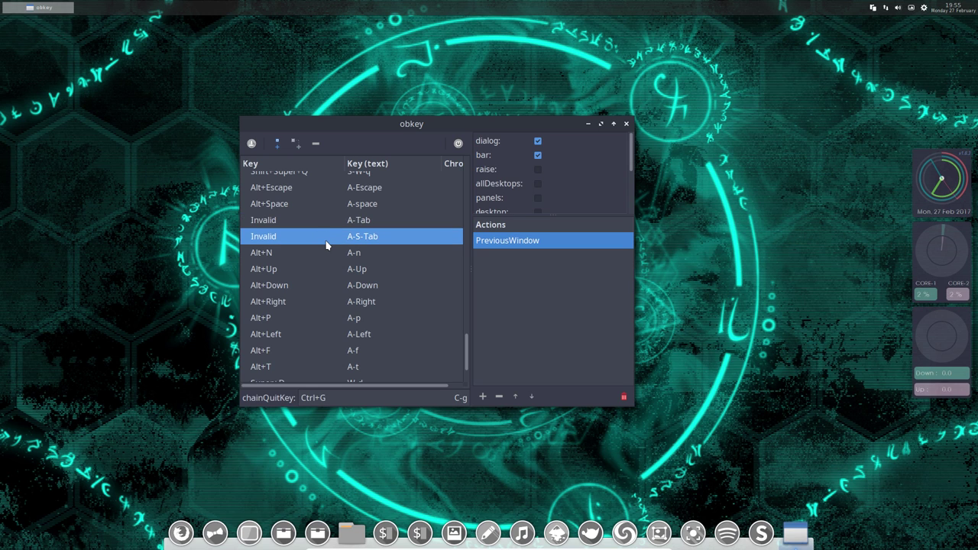
Open a terminal and three different file manager windows for trying out window switching.
key("alt+Tab")
left_click(384, 532)
left_click(317, 533)
left_click(273, 532)
left_click(359, 532)
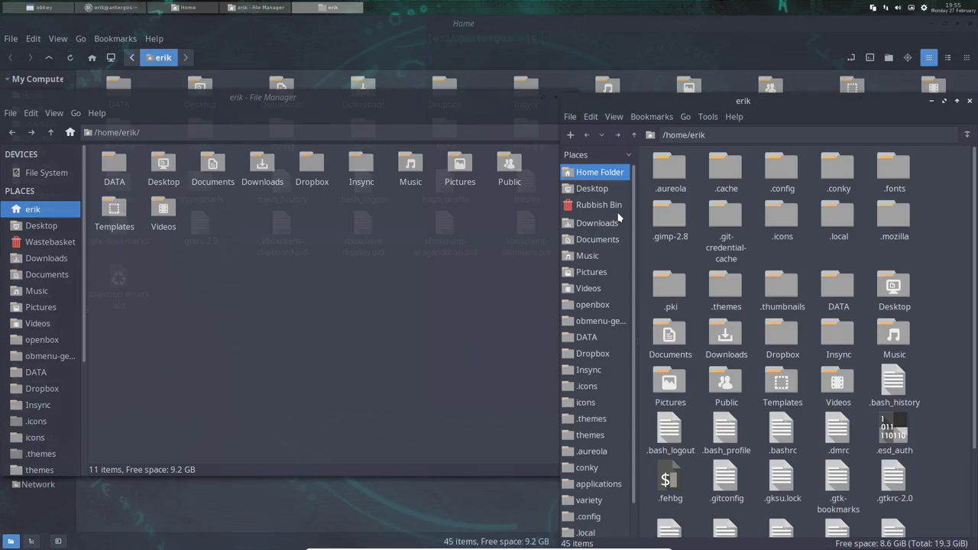
Cycle through the open windows with the window switcher and bring obkey to the front.
key("alt+Tab")
key("alt+Tab")
key("alt+Tab")
key("alt+Tab")
key("alt+Tab")
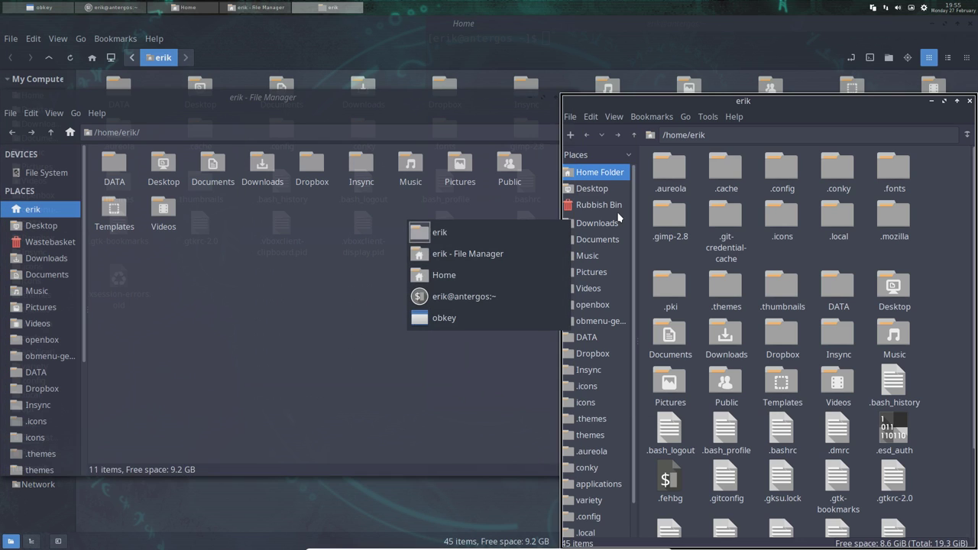
key("alt+Tab")
key("alt+Tab")
key("alt+Tab")
key("alt+Tab")
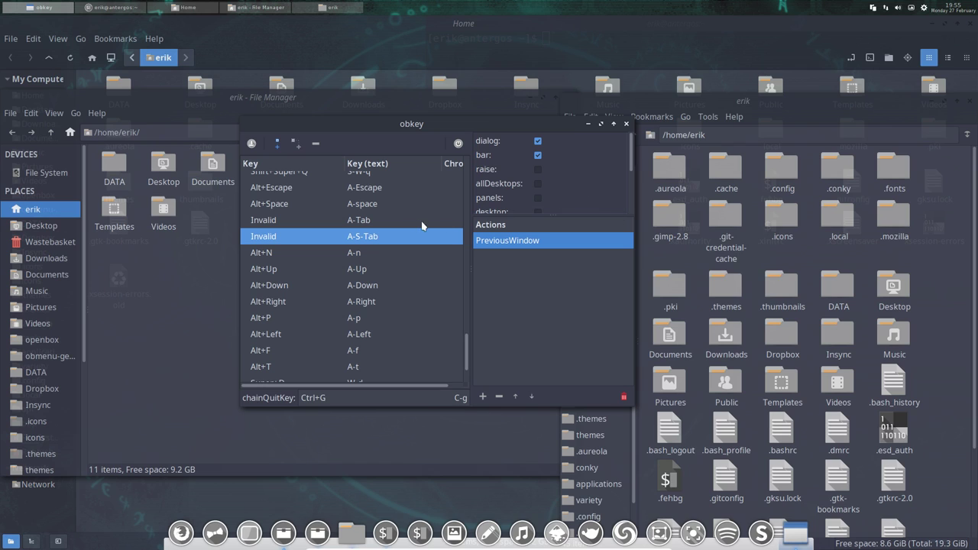
Check the actions bound to A-Tab and Alt+Space in obkey.
left_click(364, 220)
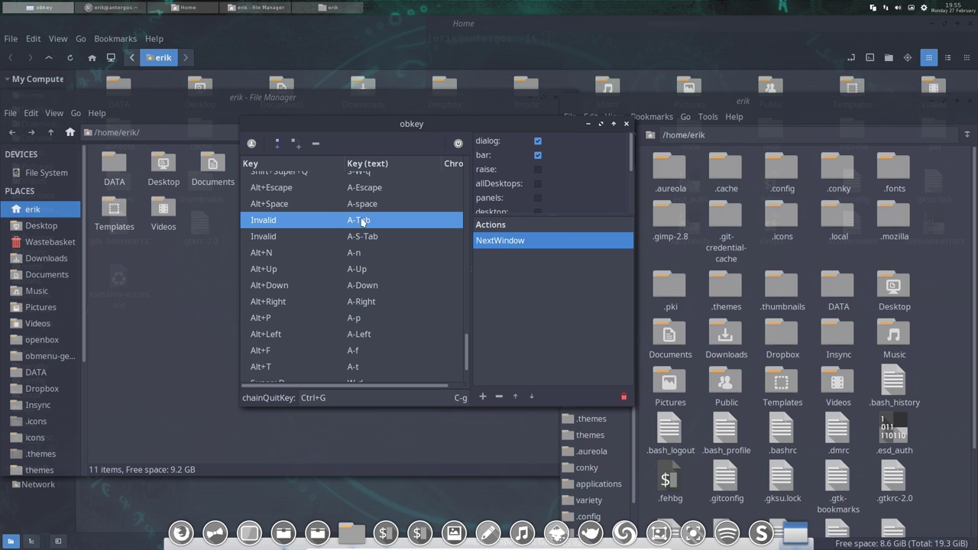
left_click(330, 205)
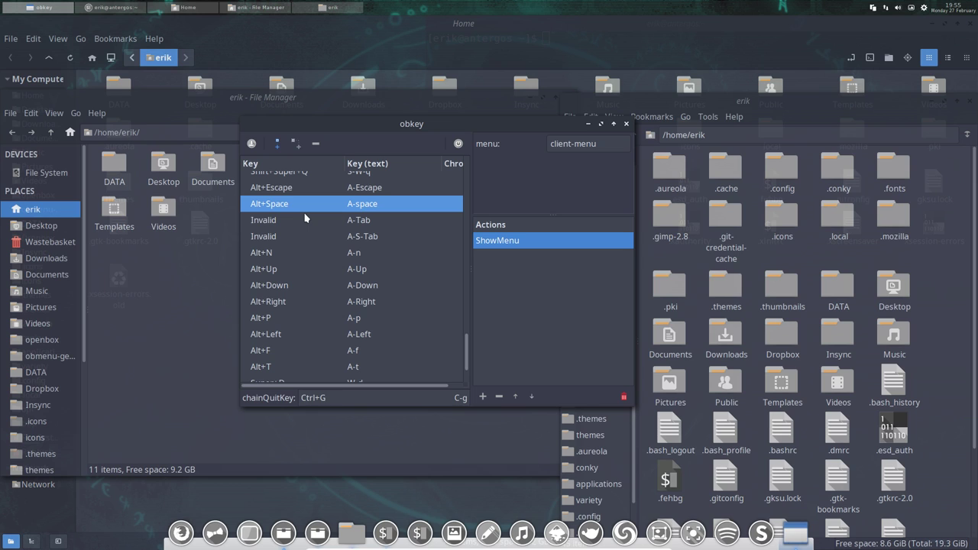
Test the A-space binding by showing the client menu of the obkey window, and dismiss it.
key("alt+space")
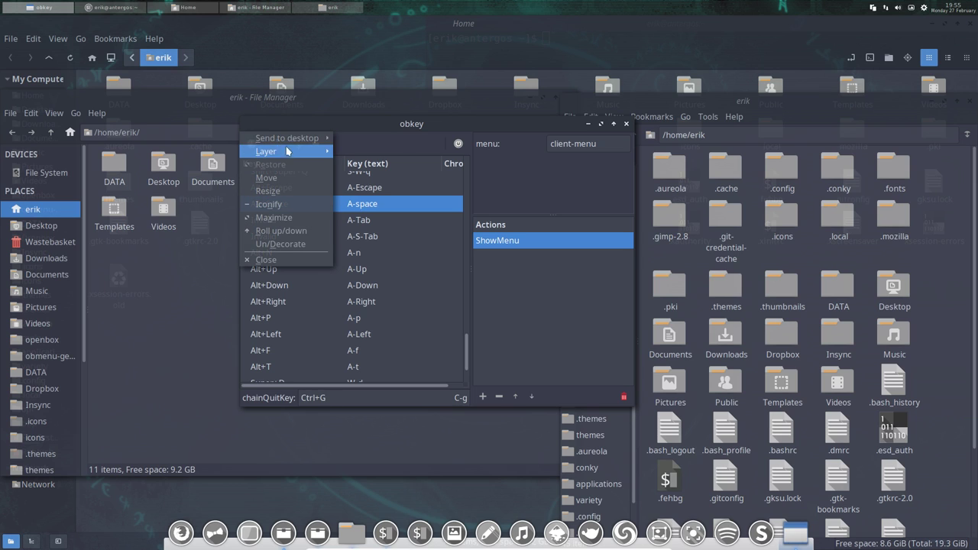
key("Escape")
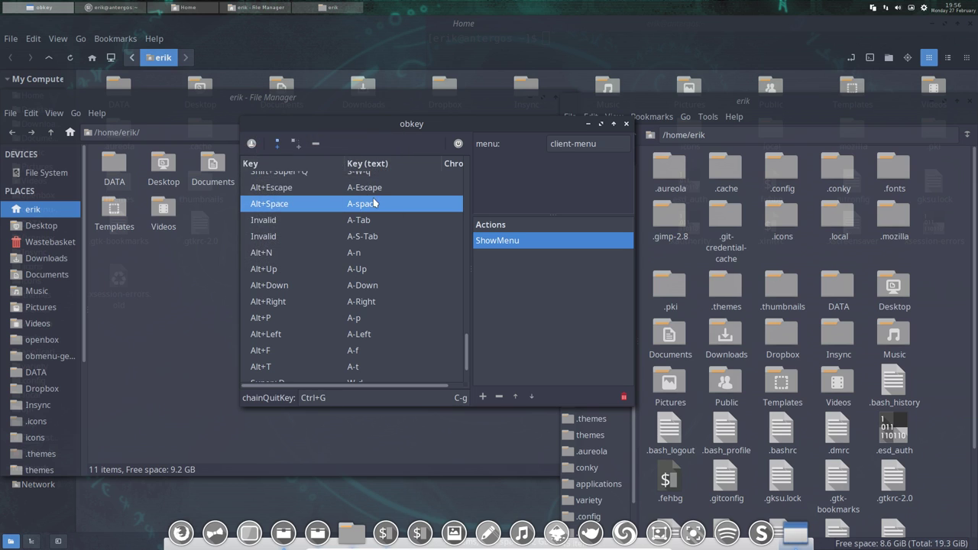
Check the actions bound to A-Escape and try that binding to cycle through the open windows until obkey is in front.
left_click(355, 188)
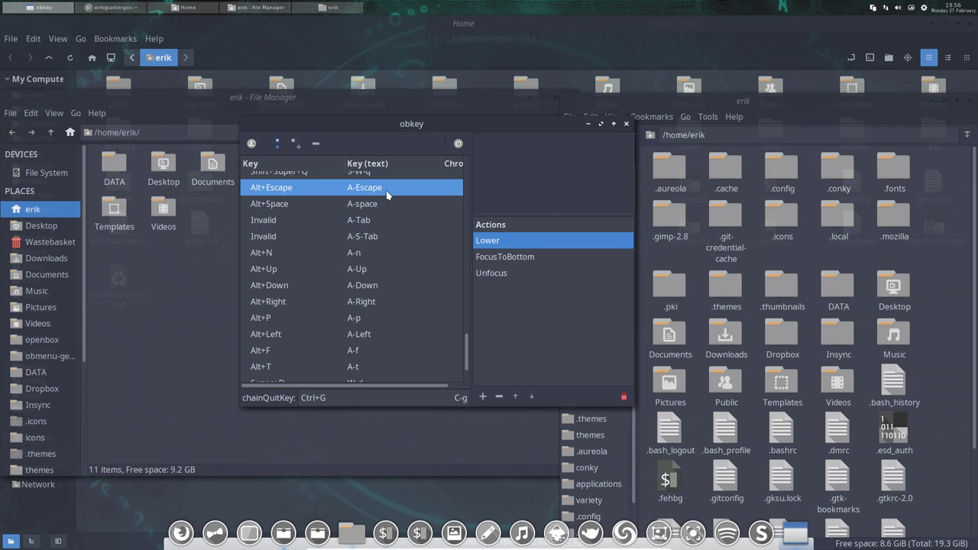
key("alt+Escape")
key("alt+Escape")
key("alt+Escape")
key("alt+Escape")
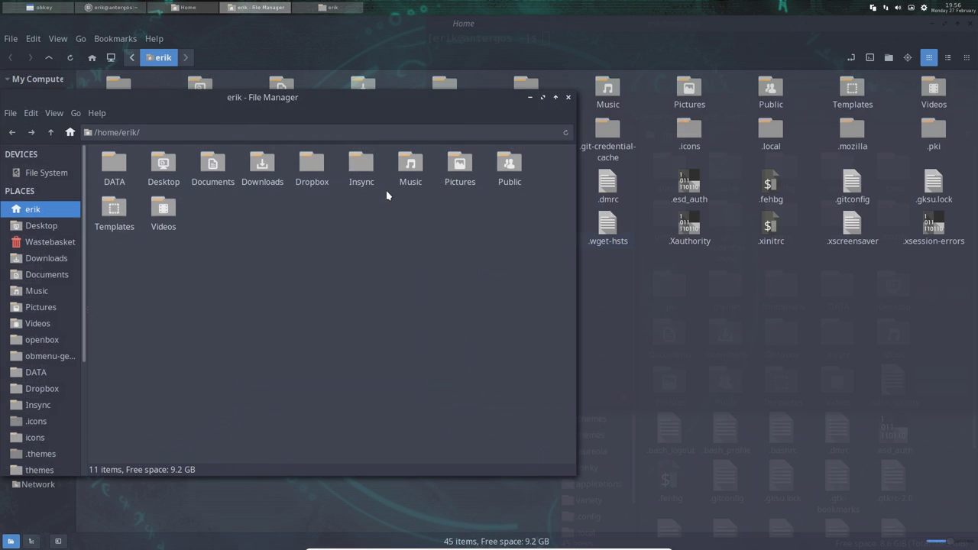
key("alt+Escape")
key("alt+Escape")
key("alt+Escape")
key("alt+Escape")
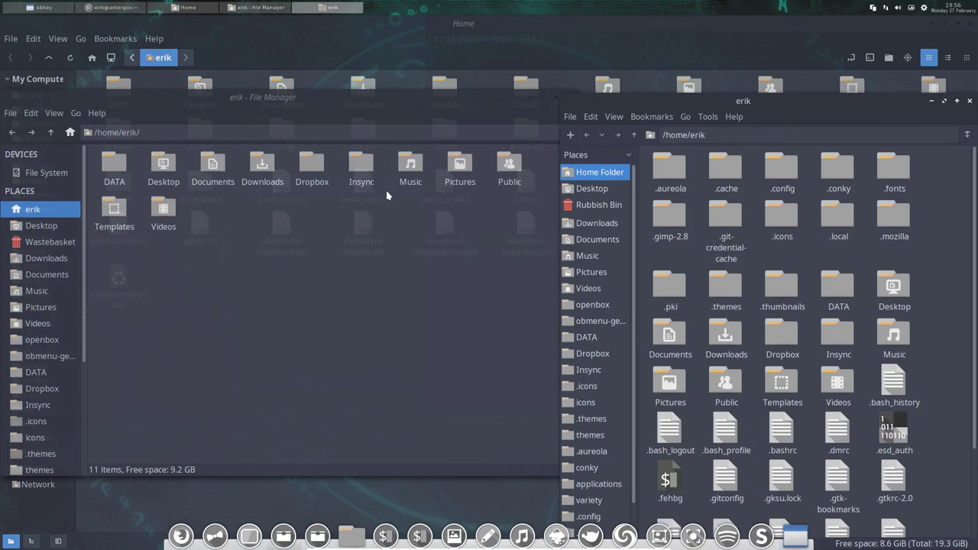
key("alt+Escape")
key("alt+Escape")
key("alt+Escape")
key("alt+Escape")
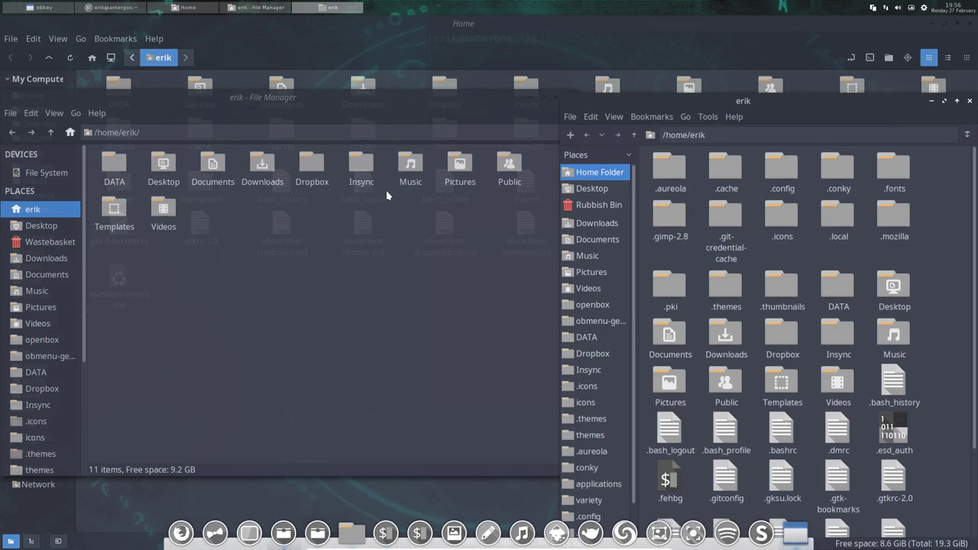
key("alt+Escape")
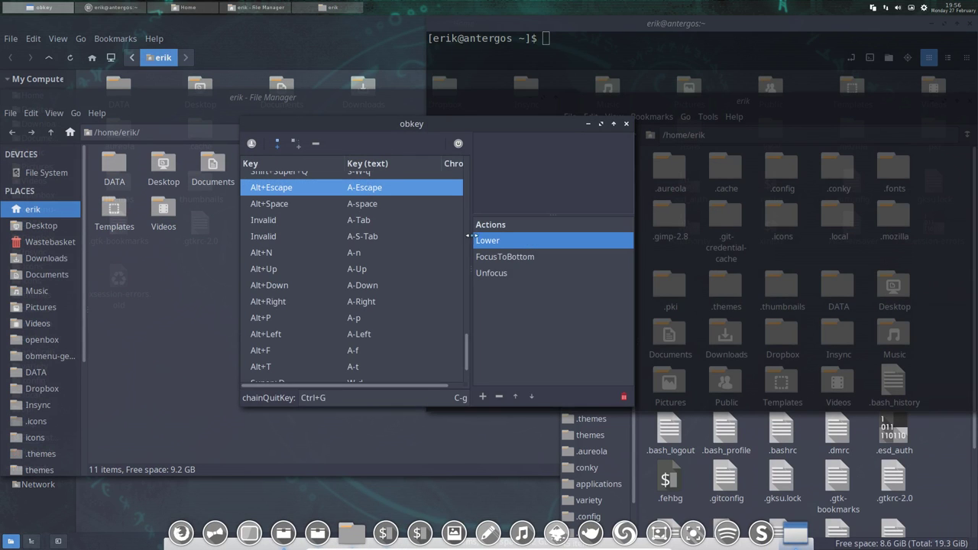
Check the actions bound to S-W-q and A-F4 in obkey.
scroll(351, 233, "up", 1)
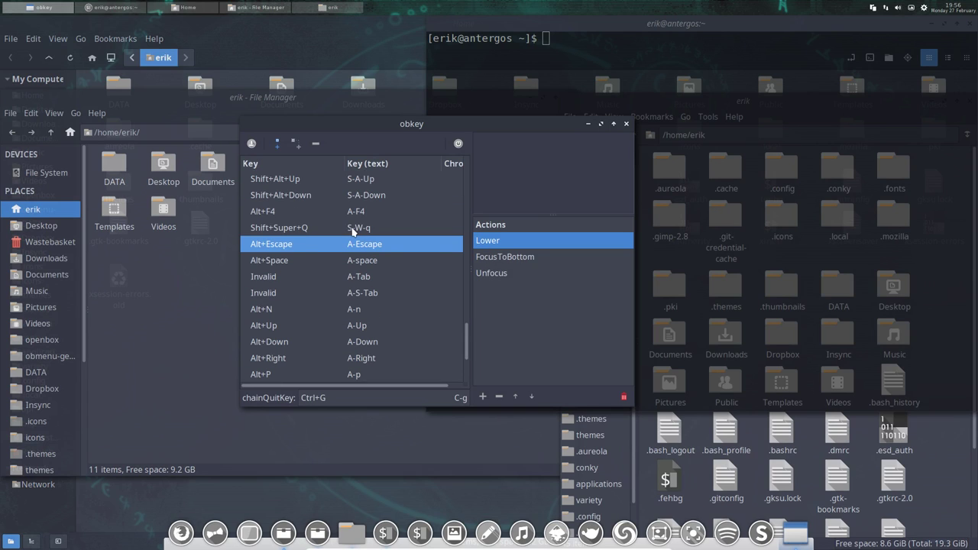
left_click(356, 231)
scroll(364, 237, "up", 1)
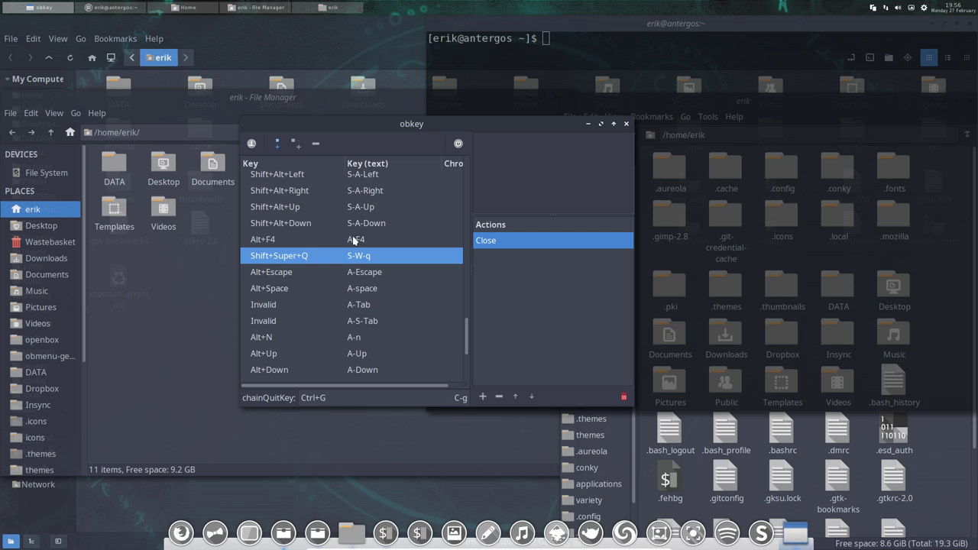
left_click(353, 240)
Review the actions of the bindings above A-F4, one after another, up to W-F2.
key("Up")
key("Up")
key("Up")
key("Up")
key("Up")
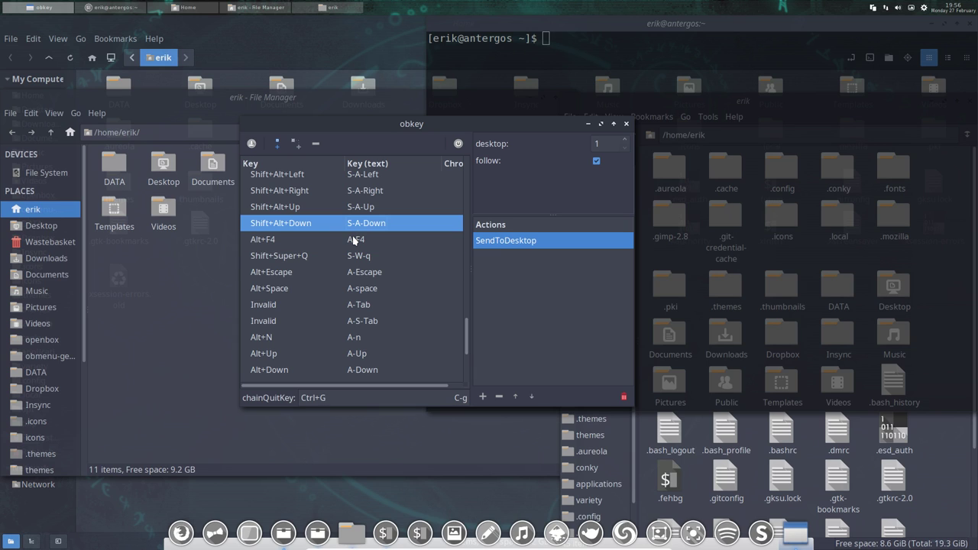
key("Up")
key("Up")
key("Up")
key("Up")
key("Up")
key("Up")
key("Up")
key("Up")
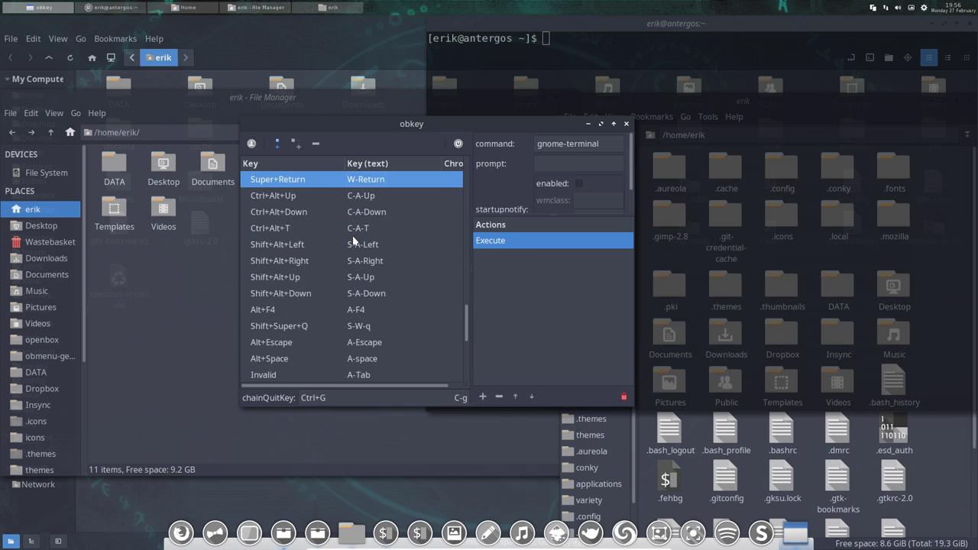
key("Up")
key("Up")
key("Up")
key("Up")
key("Up")
key("Up")
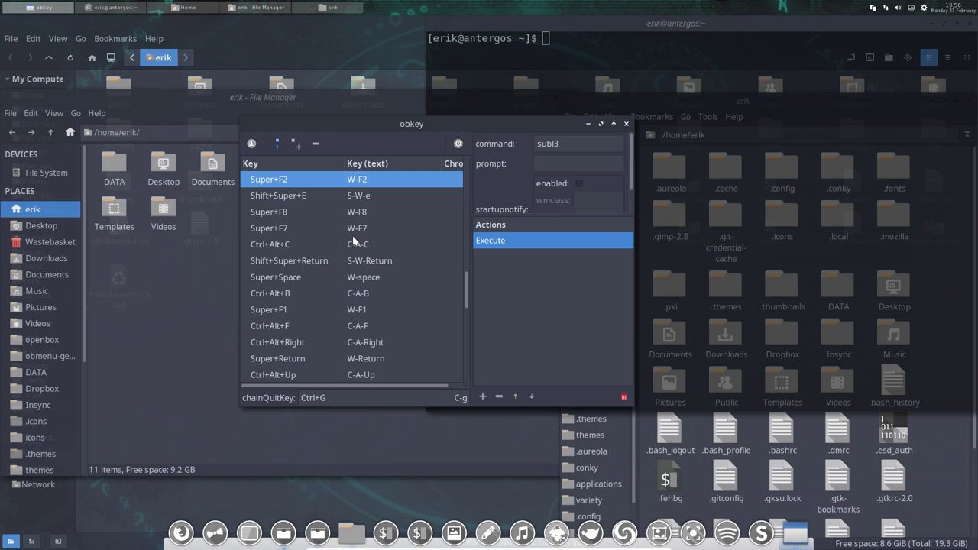
Check the command and prompt bound to S-W-e, trigger that power-off binding, and dismiss its confirmation dialog.
left_click(366, 198)
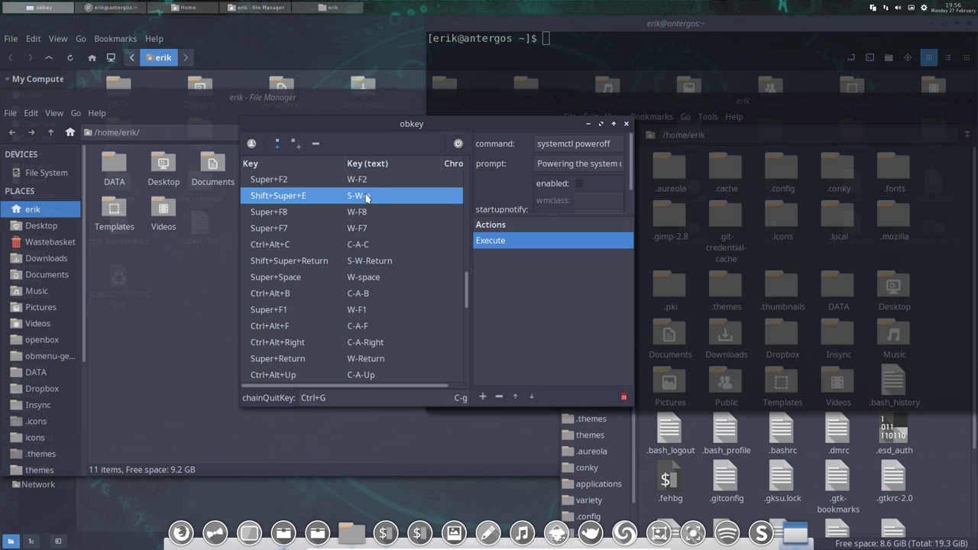
key("Up")
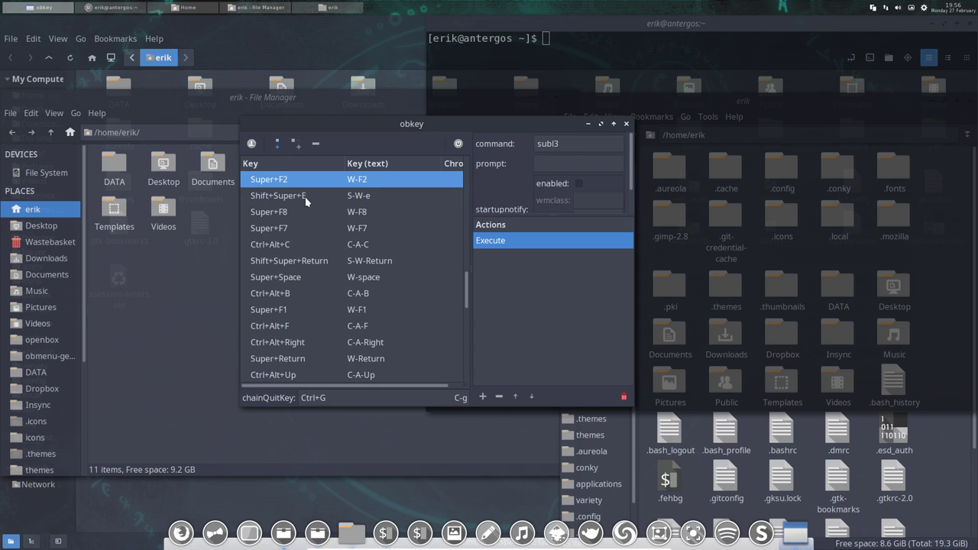
left_click(355, 198)
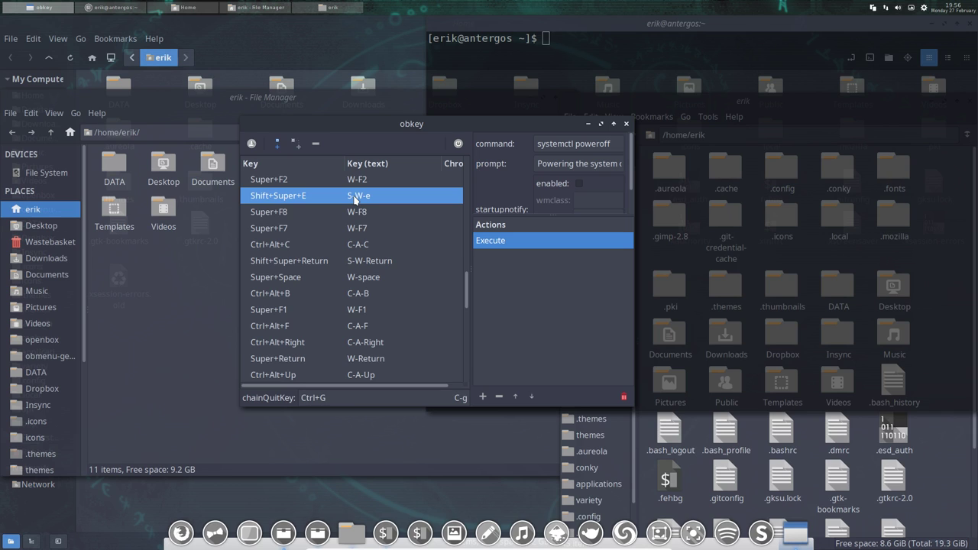
type("e")
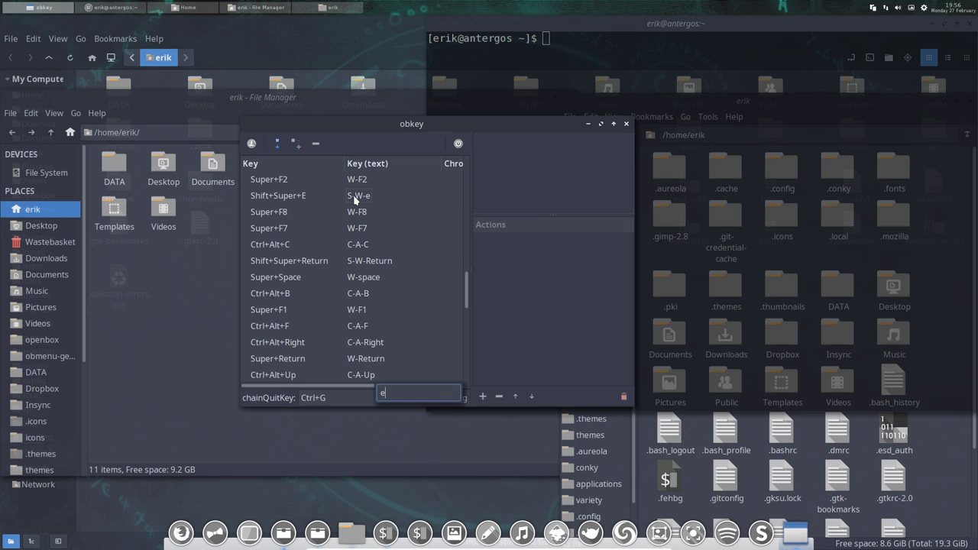
key("Escape")
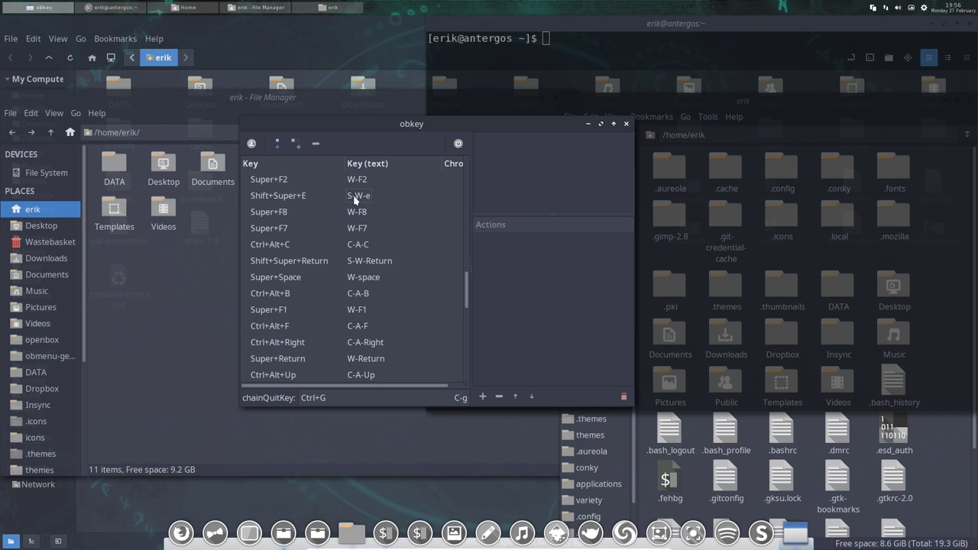
left_click(303, 196)
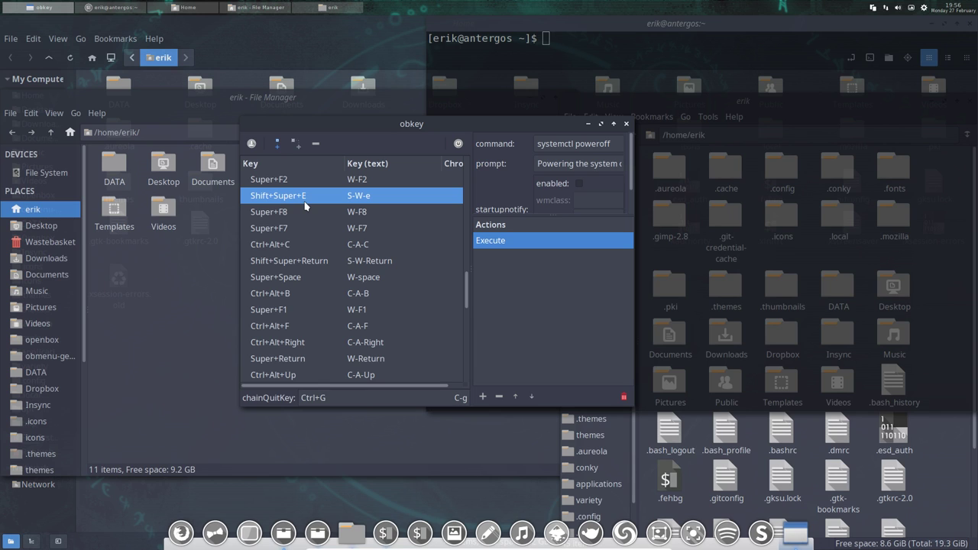
key("shift+super+e")
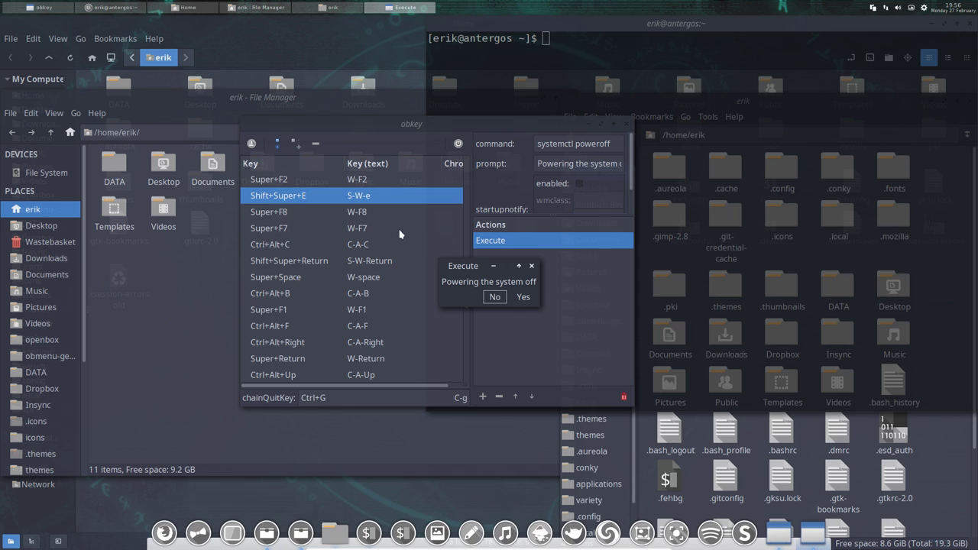
left_click(531, 266)
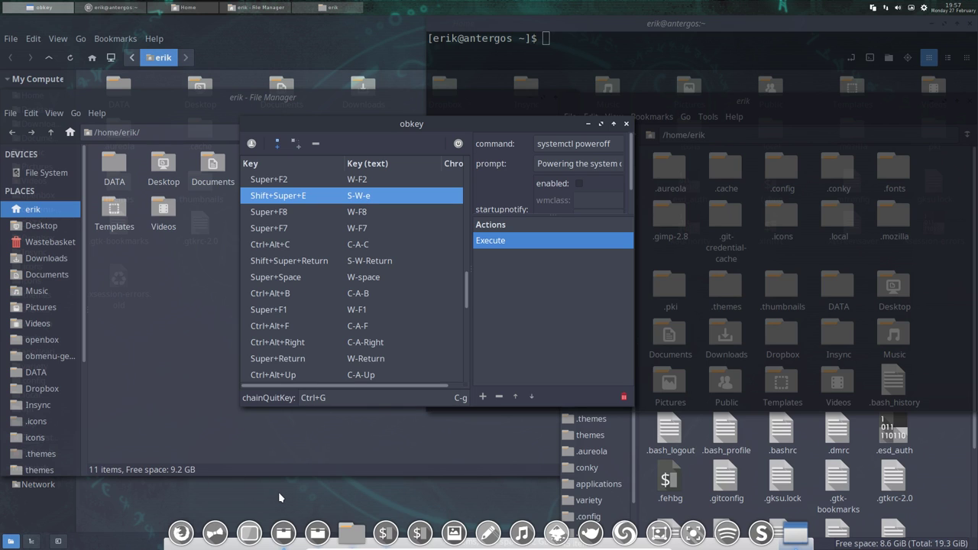
Try the Exit Openbox entry of the desktop menu.
right_click(280, 497)
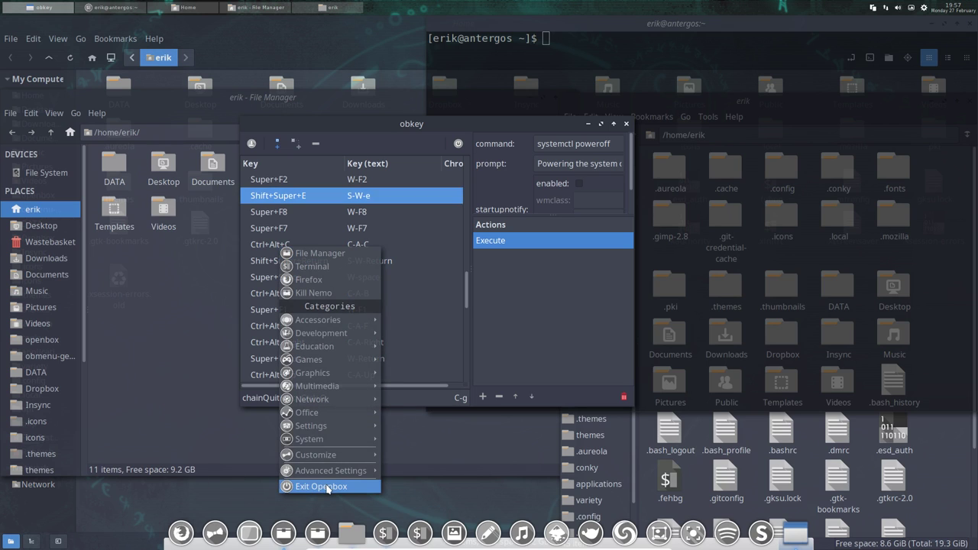
left_click(327, 487)
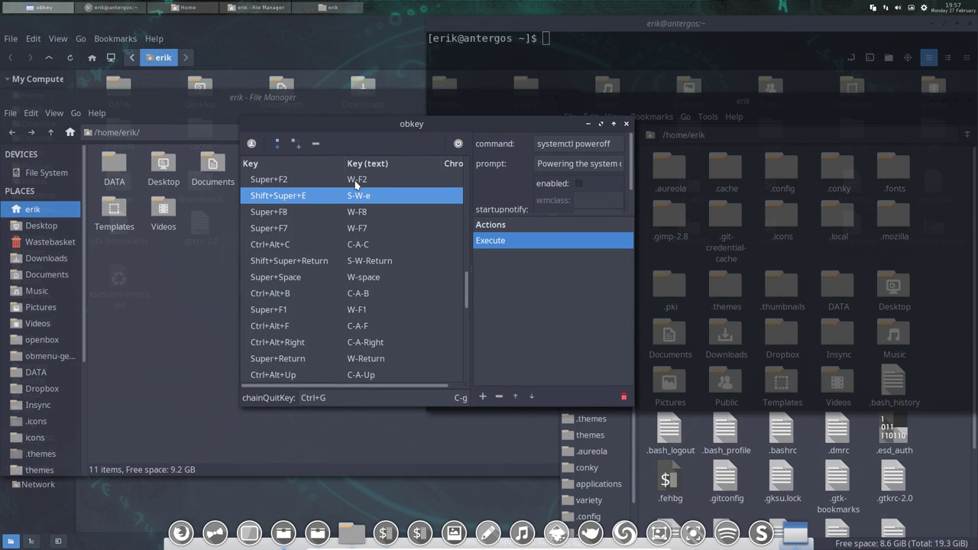
Check the command bound to W-F2, test the W-F2 and Firefox launch bindings, and close Firefox.
left_click(356, 181)
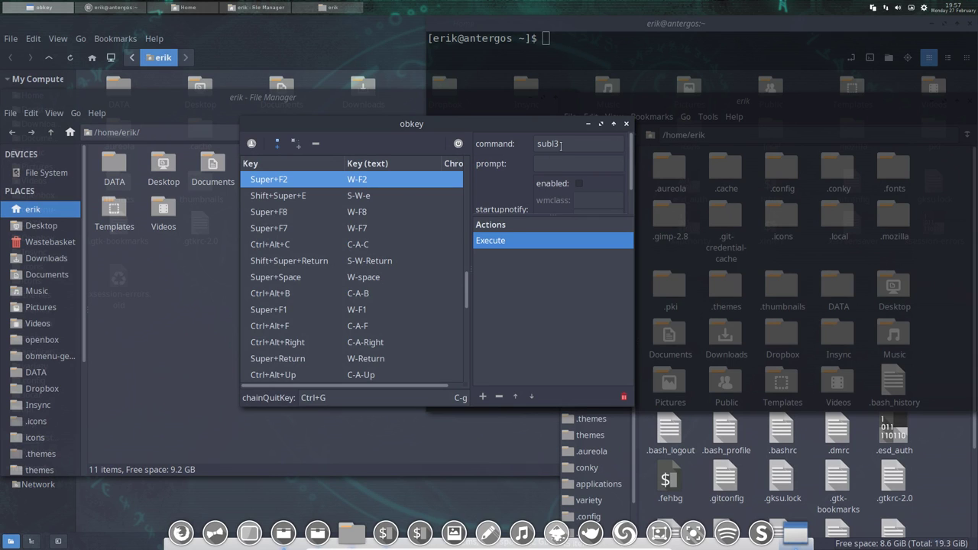
key("super+F2")
key("super+F1")
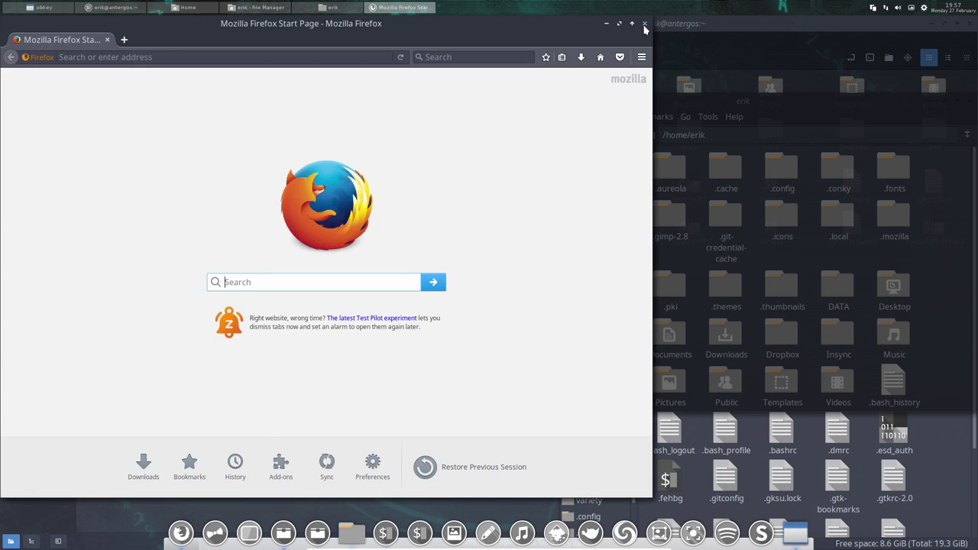
left_click(644, 25)
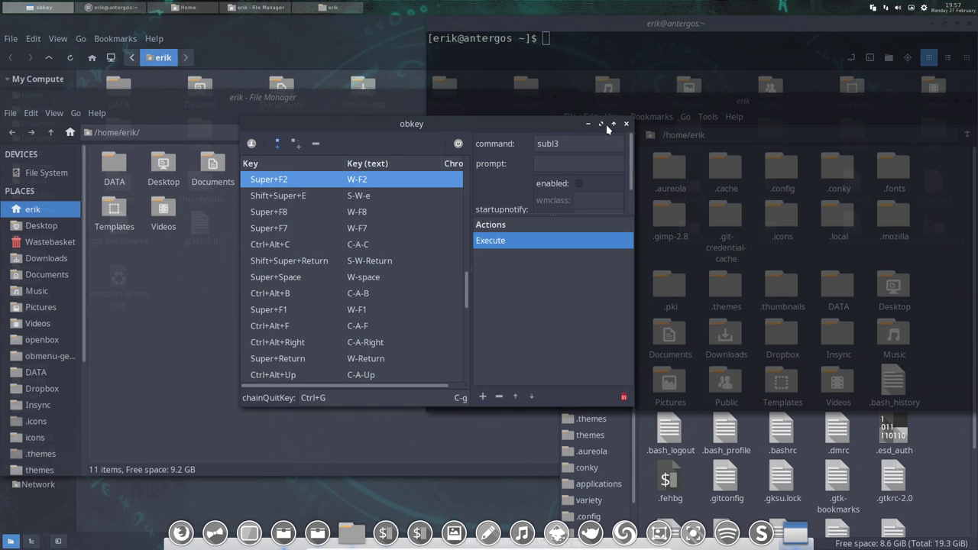
Launch Inkscape, GIMP and Meld in turn through their custom key bindings, closing each application again.
key("super+F3")
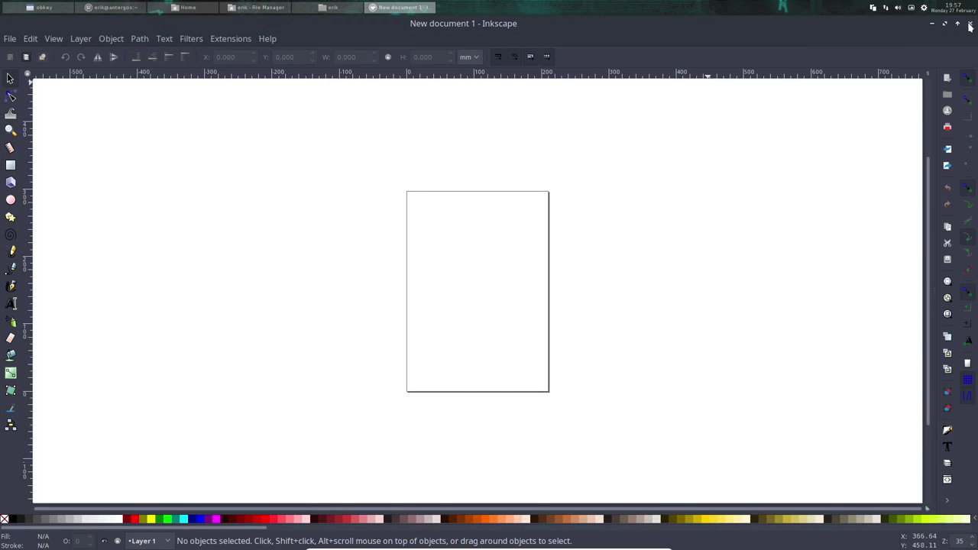
left_click(971, 26)
key("super+F4")
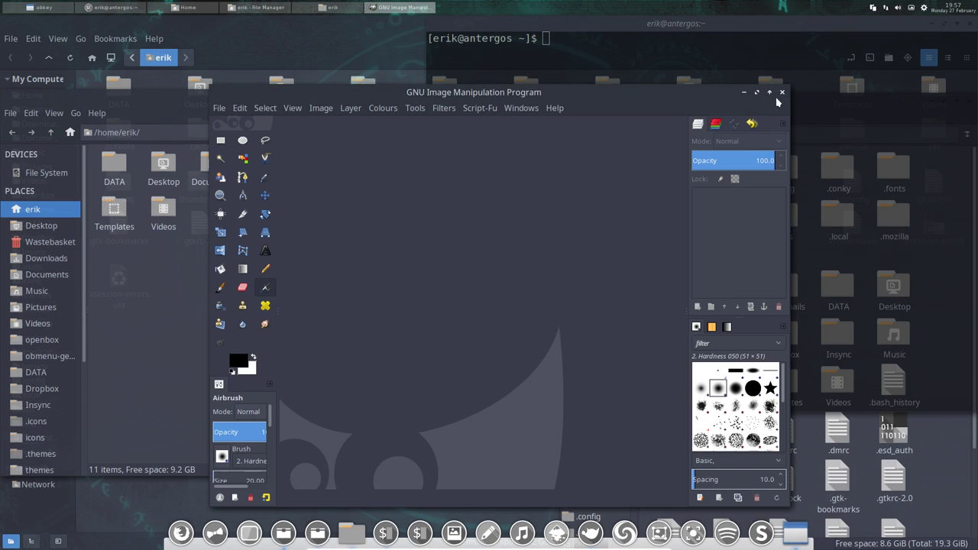
left_click(782, 91)
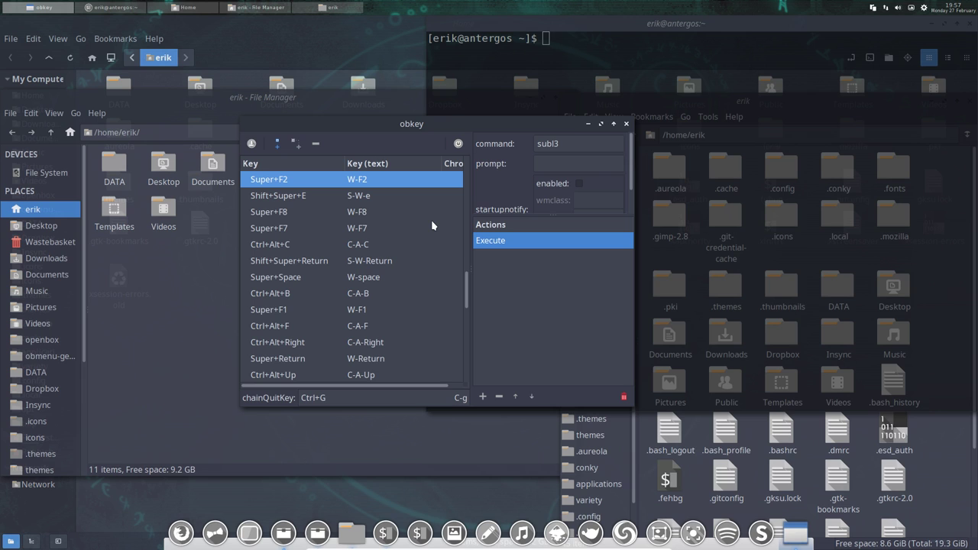
key("super+F5")
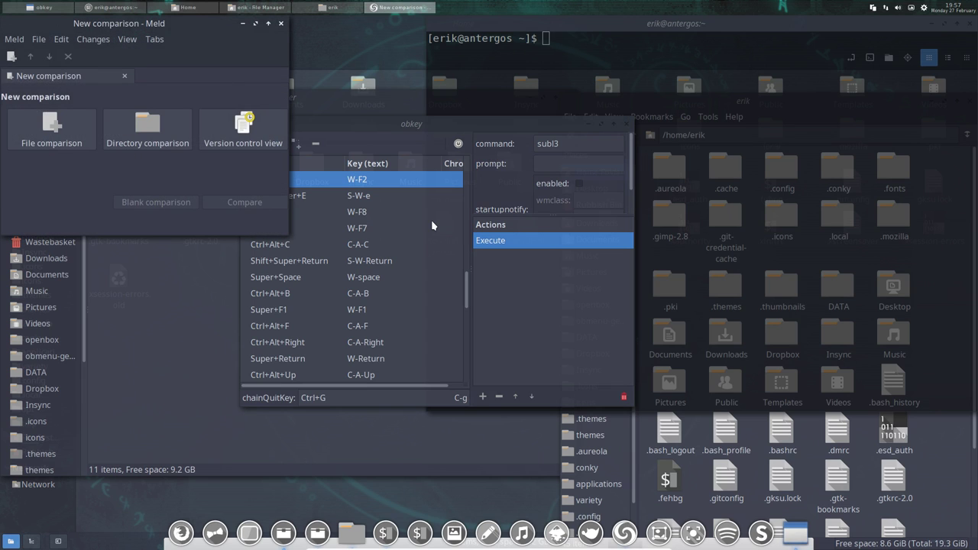
left_click(279, 27)
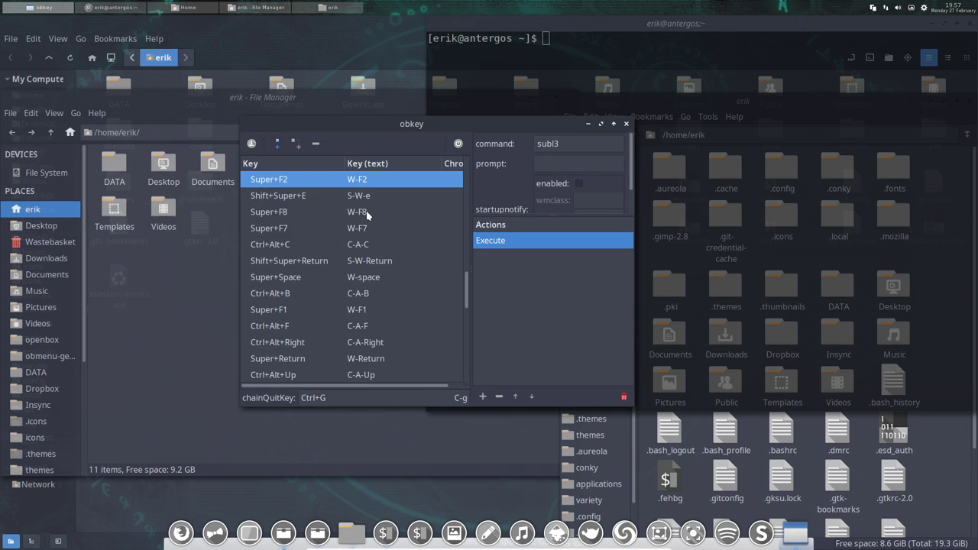
Look over the application launch bindings listed above W-F2 and close obkey.
scroll(366, 215, "up", 2)
scroll(370, 222, "up", 1)
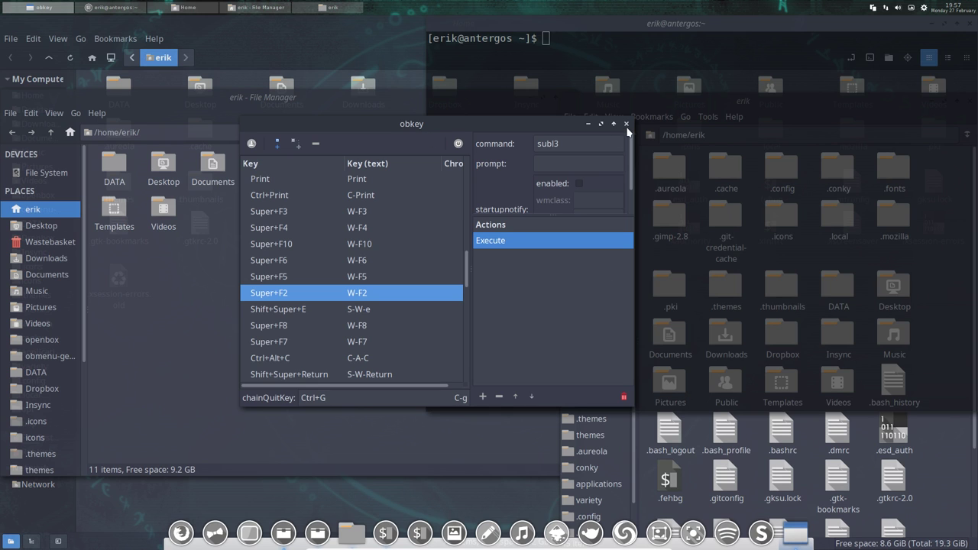
left_click(626, 124)
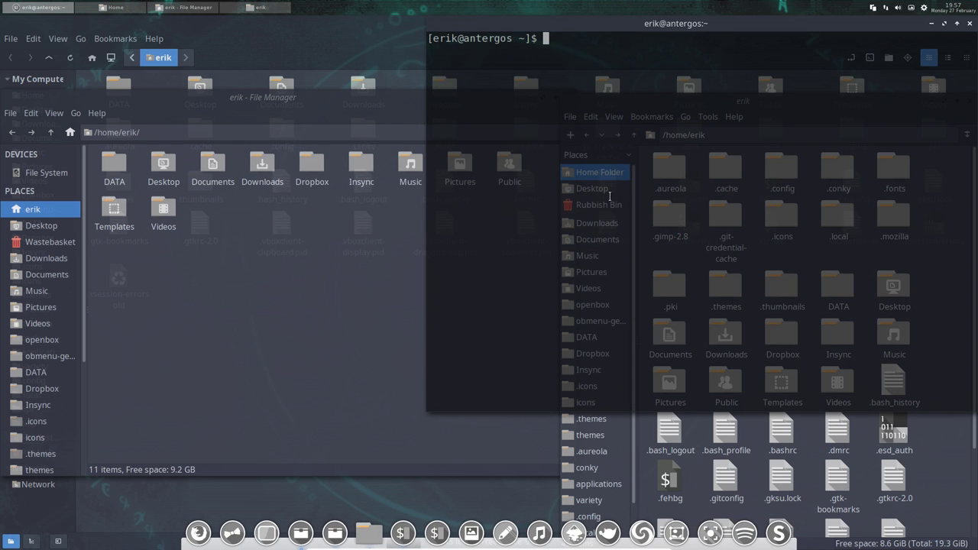